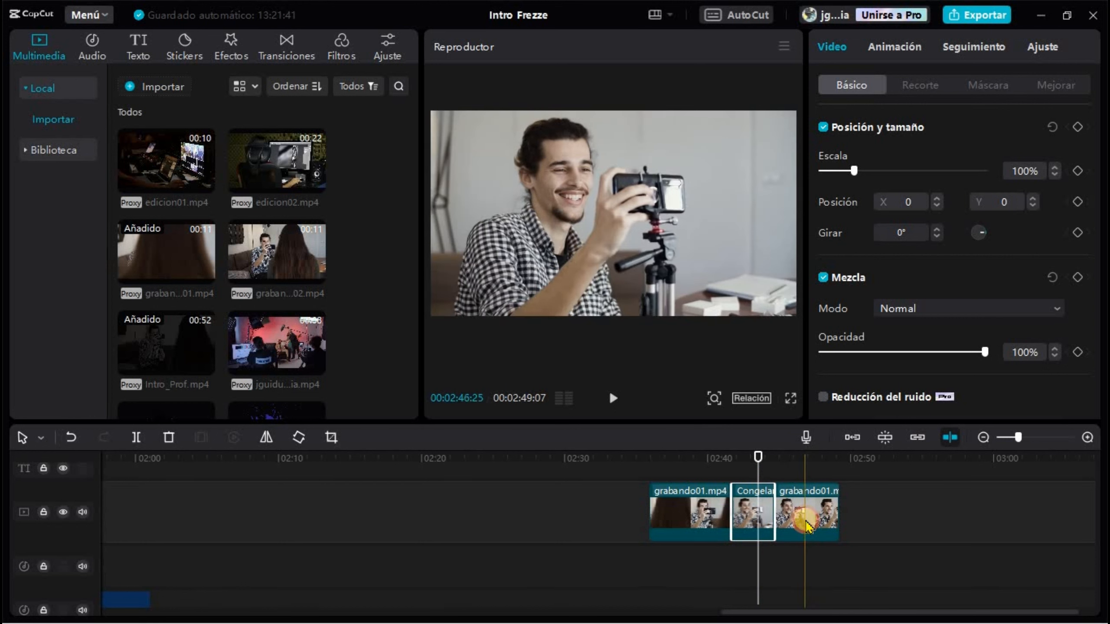
Extend the freeze-frame clip to about 00:00:04:11 and paste a copy of it on a track above the main video.
{"action": "left_click", "coordinate": [767, 518]}
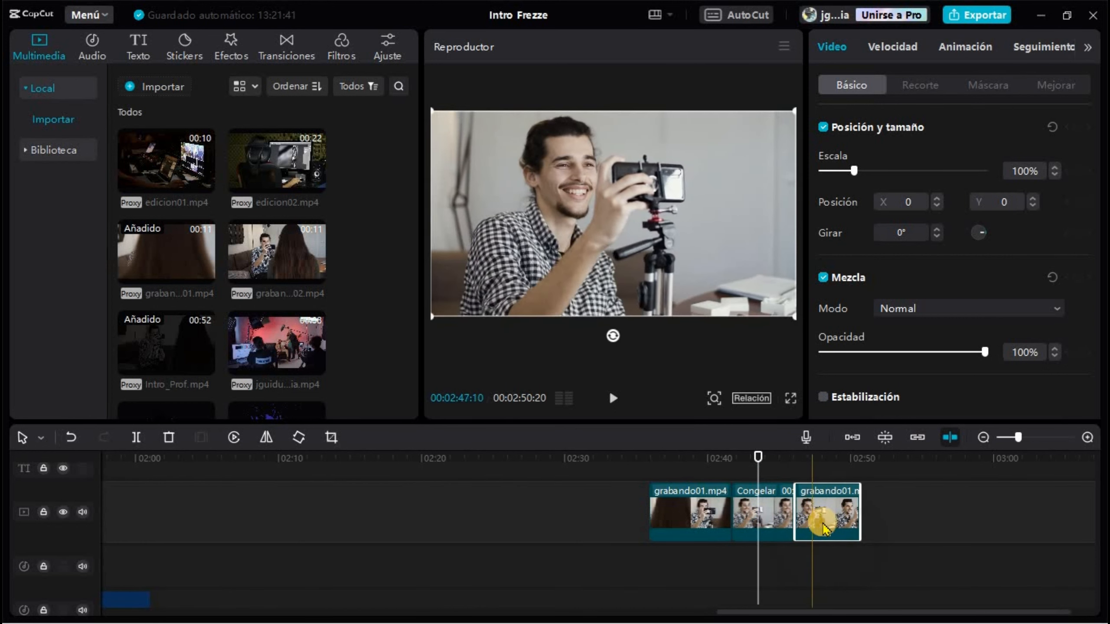
{"action": "scroll", "coordinate": [920, 514], "scroll_direction": "up", "scroll_amount": 1}
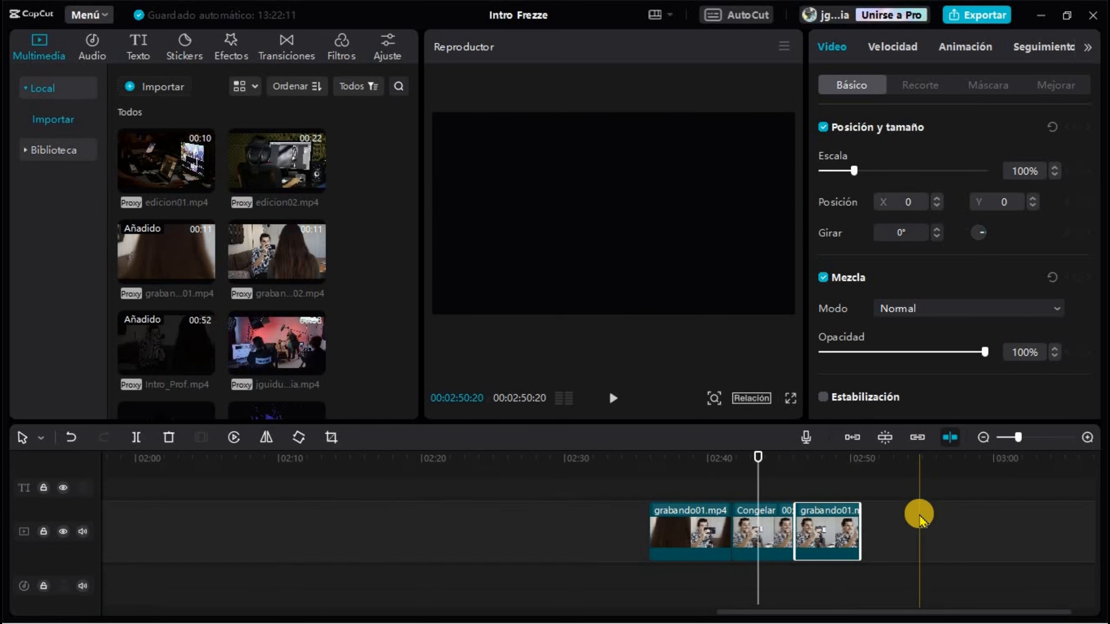
{"action": "left_click", "coordinate": [769, 529]}
{"action": "right_click", "coordinate": [769, 531]}
{"action": "left_click", "coordinate": [728, 485]}
{"action": "right_click", "coordinate": [742, 483]}
{"action": "left_click", "coordinate": [763, 488]}
{"action": "left_click", "coordinate": [752, 493]}
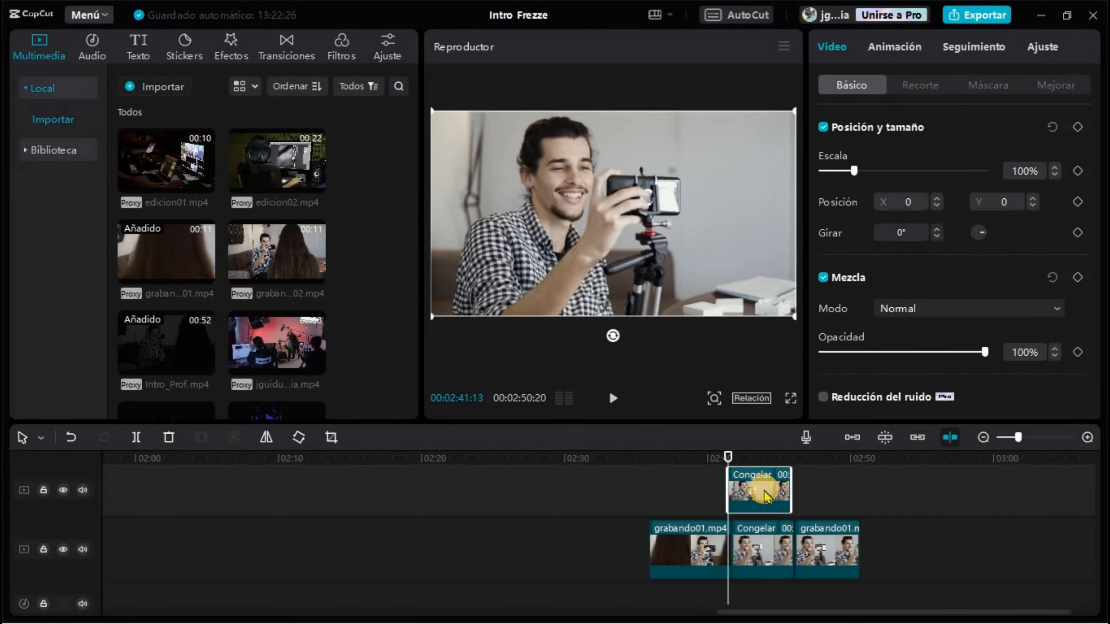
Align the start of the copied freeze-frame clip with the start of the original freeze frame below it.
{"action": "left_click_drag", "start_coordinate": [752, 494], "coordinate": [752, 496]}
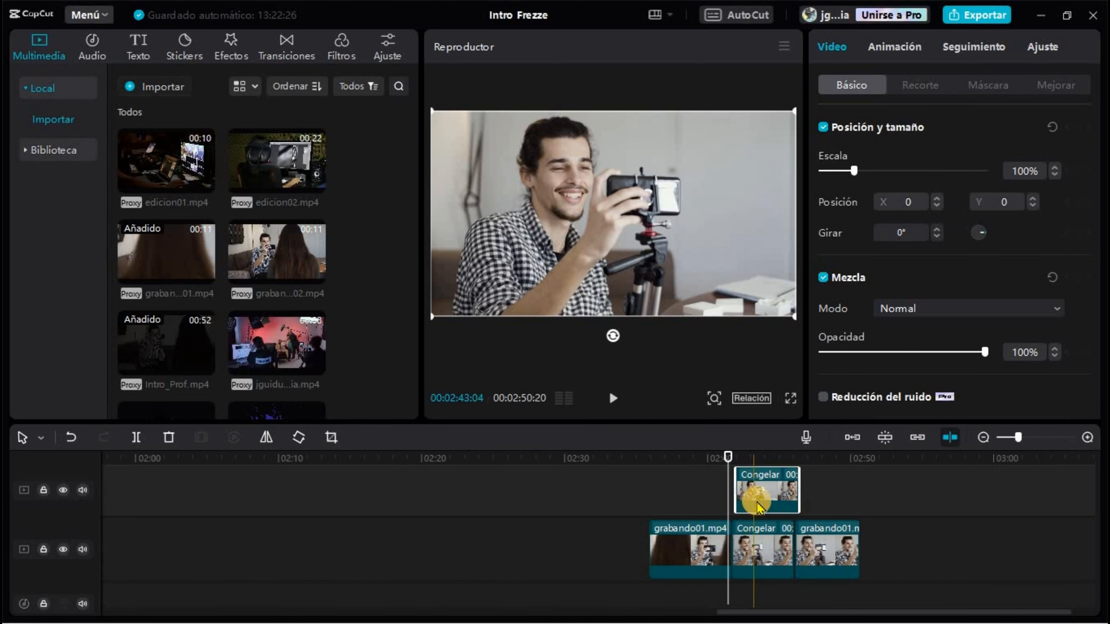
{"action": "mouse_move", "coordinate": [727, 457]}
{"action": "left_mouse_down"}
{"action": "mouse_move", "coordinate": [743, 453]}
{"action": "mouse_move", "coordinate": [734, 455]}
{"action": "left_mouse_up"}
{"action": "left_click_drag", "start_coordinate": [1018, 437], "coordinate": [1025, 437]}
{"action": "left_click_drag", "start_coordinate": [733, 455], "coordinate": [730, 456]}
{"action": "left_click_drag", "start_coordinate": [782, 492], "coordinate": [772, 490]}
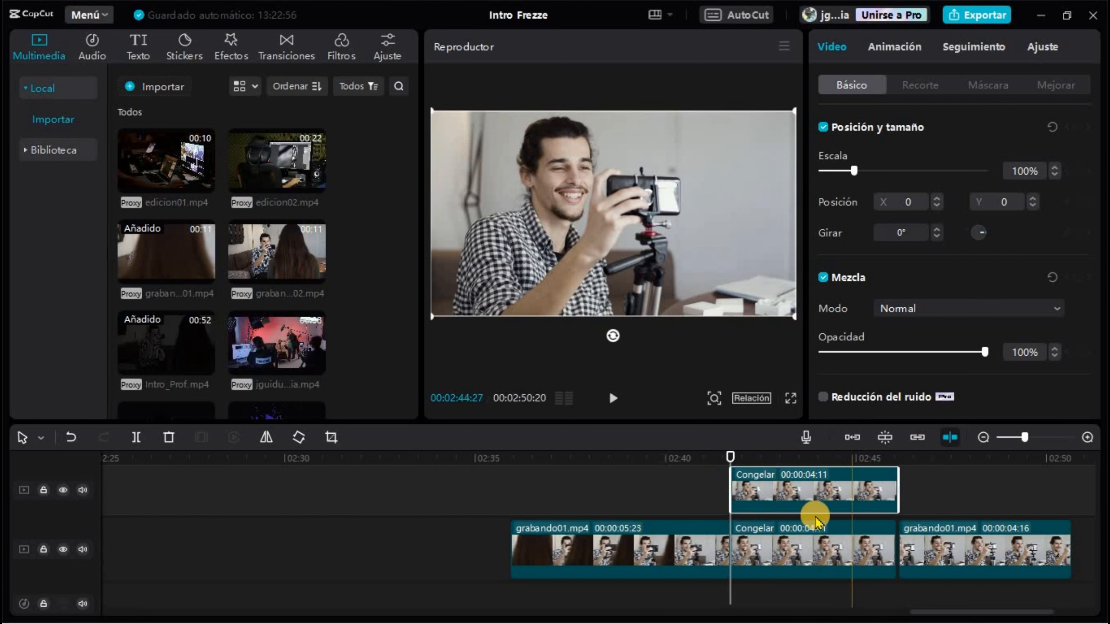
Enable automatic cutout (Recorte automático) on the upper freeze-frame clip to isolate the man from the background.
{"action": "left_click", "coordinate": [921, 85]}
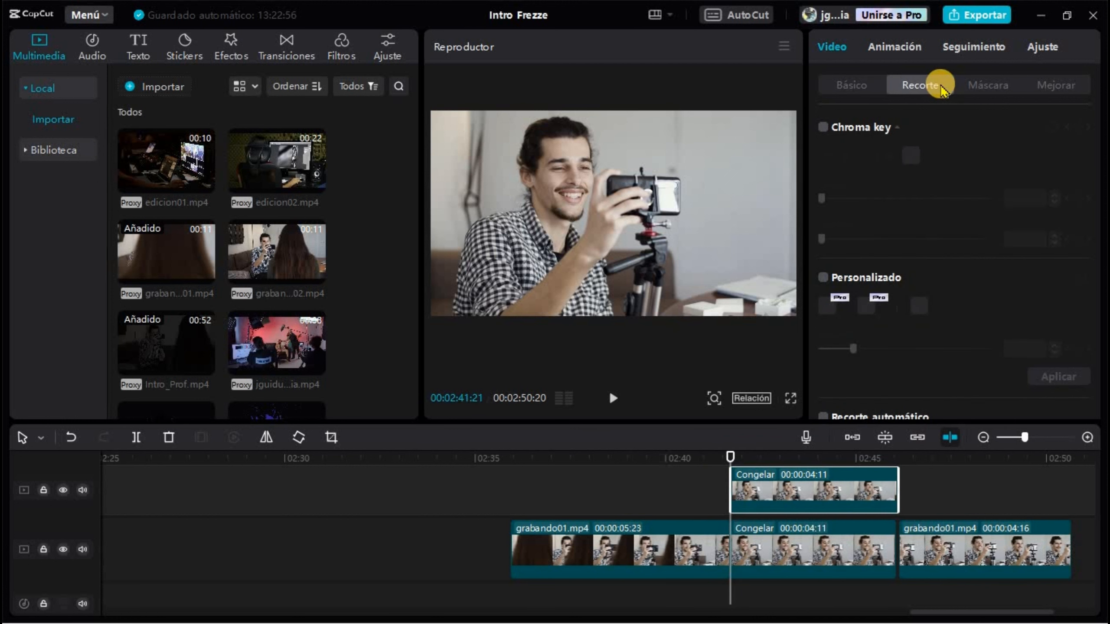
{"action": "scroll", "coordinate": [940, 289], "scroll_direction": "down", "scroll_amount": 1}
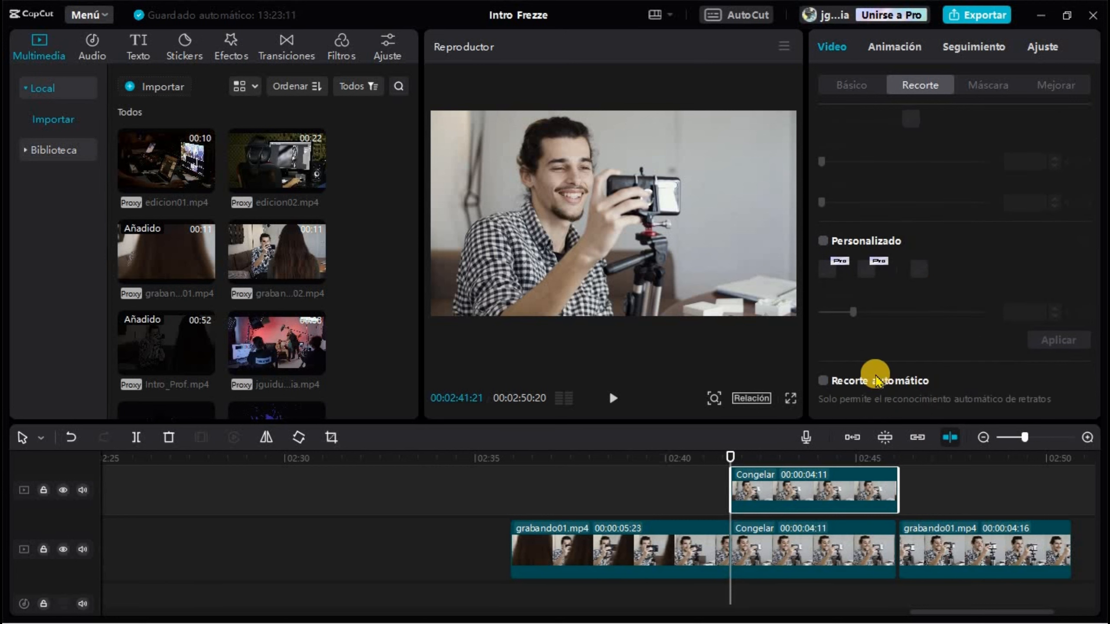
{"action": "left_click", "coordinate": [823, 380]}
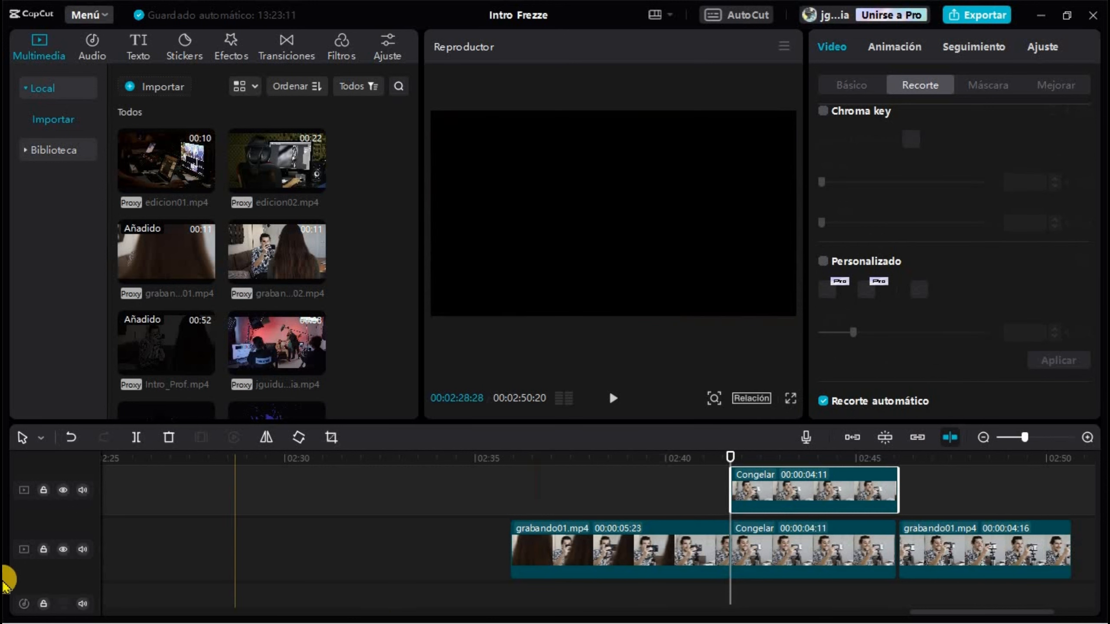
Temporarily hide the main video track to check the cutout of the upper freeze frame, and show the track again.
{"action": "left_click", "coordinate": [62, 549]}
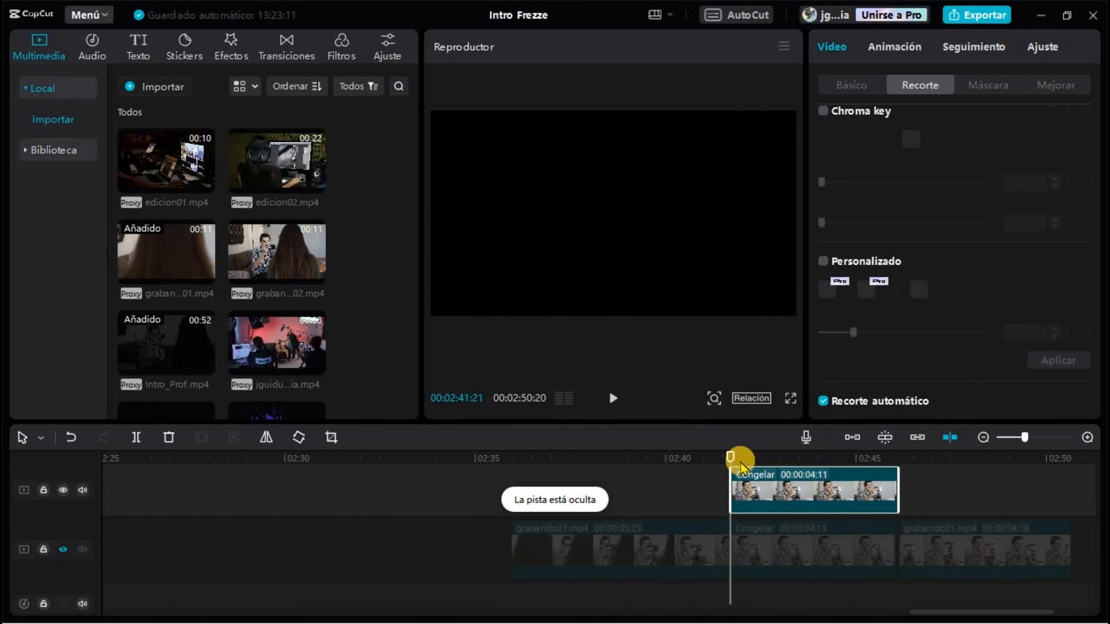
{"action": "left_click", "coordinate": [760, 459]}
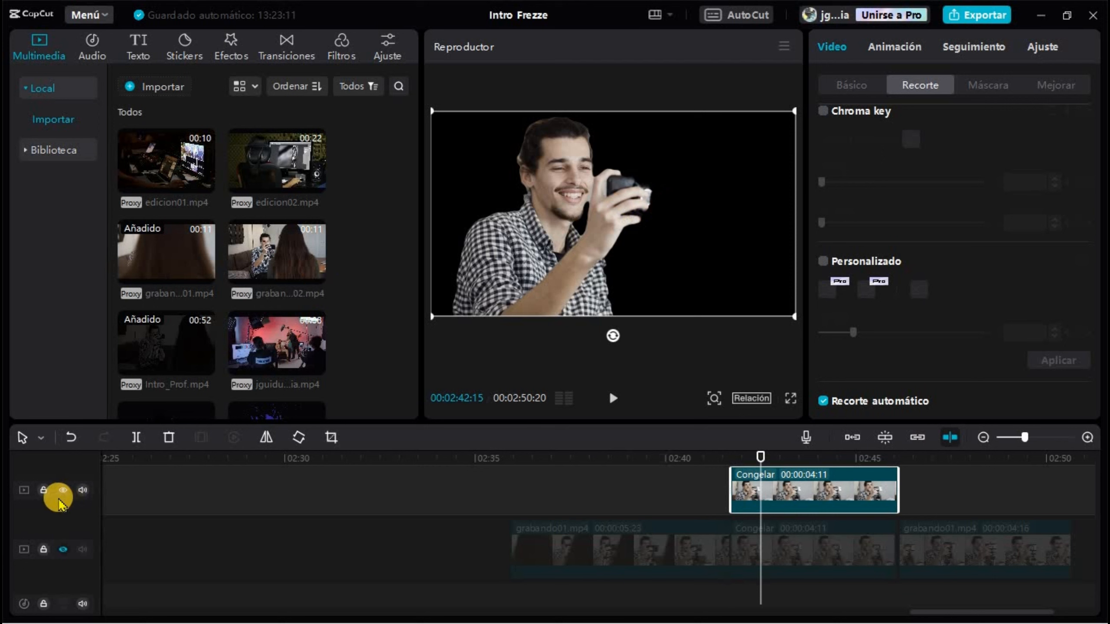
{"action": "left_click", "coordinate": [62, 551]}
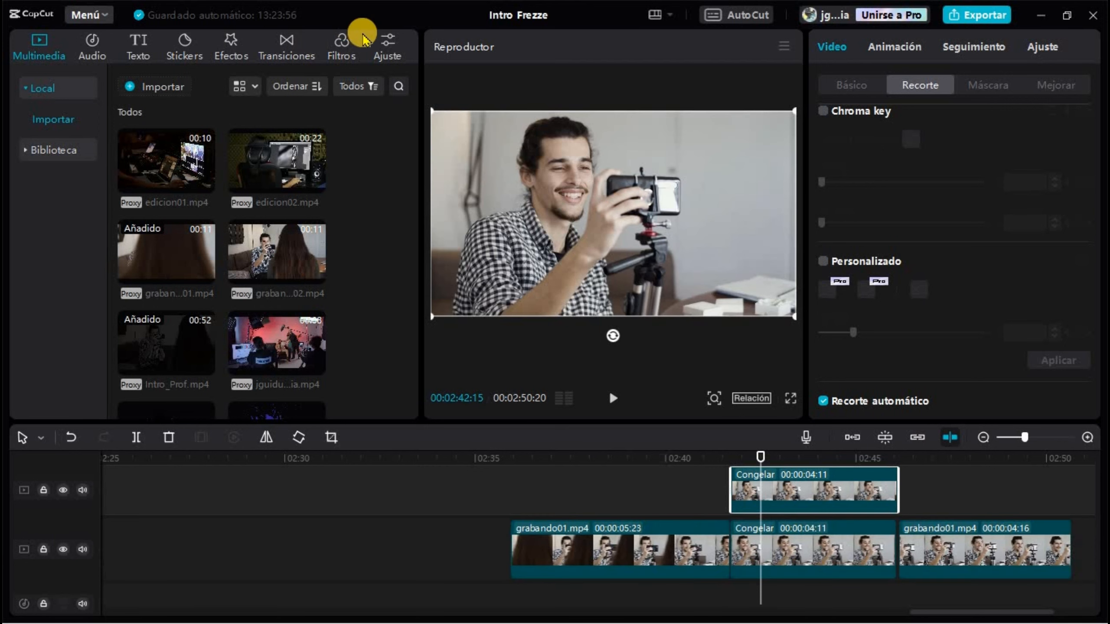
Preview the cut-out poster effect (Póste...rtado) from the Trazo category of body effects.
{"action": "left_click", "coordinate": [340, 39]}
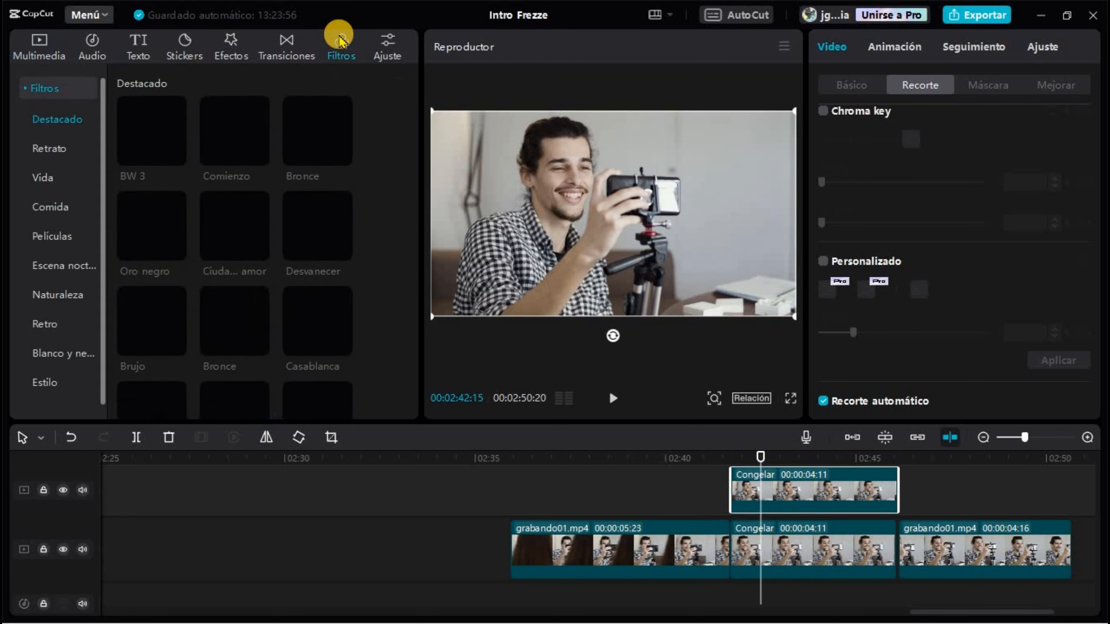
{"action": "left_click", "coordinate": [232, 46]}
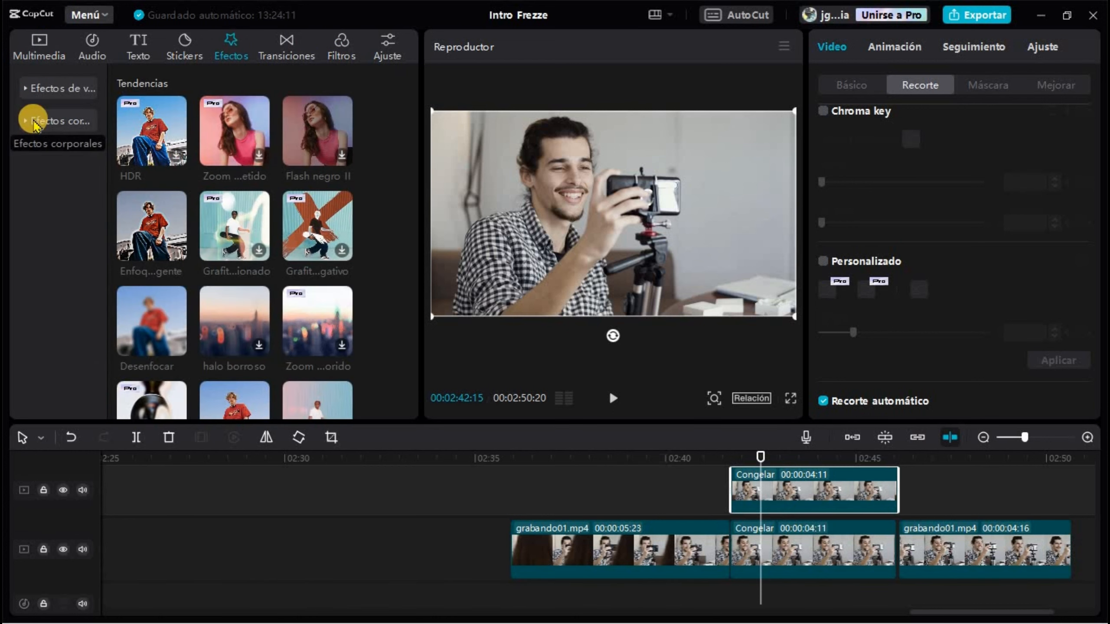
{"action": "left_click", "coordinate": [35, 122]}
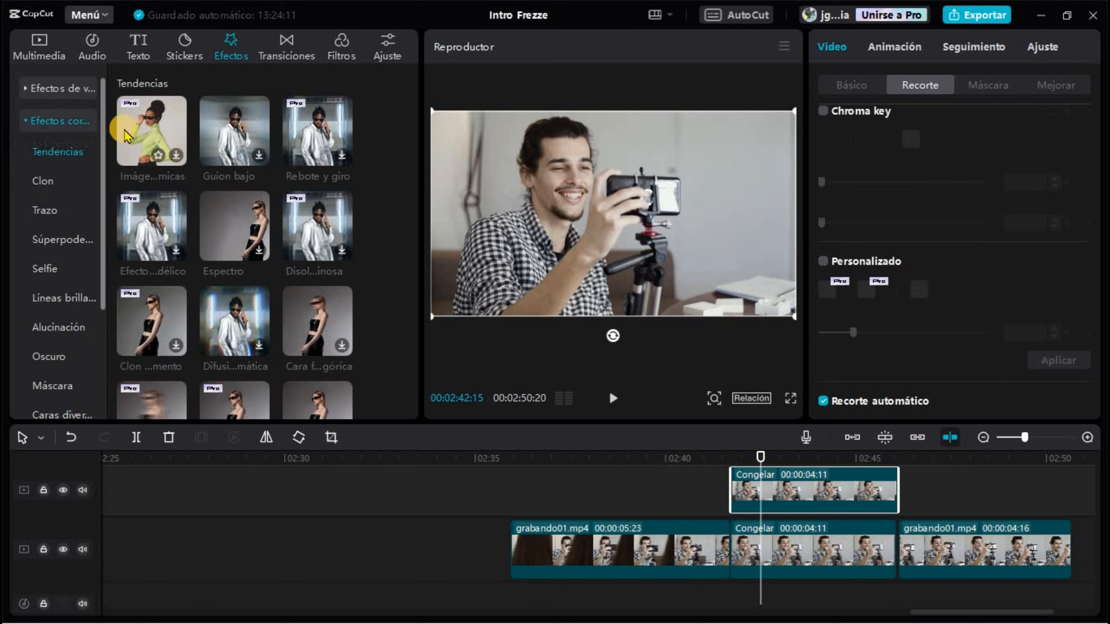
{"action": "left_click", "coordinate": [45, 211]}
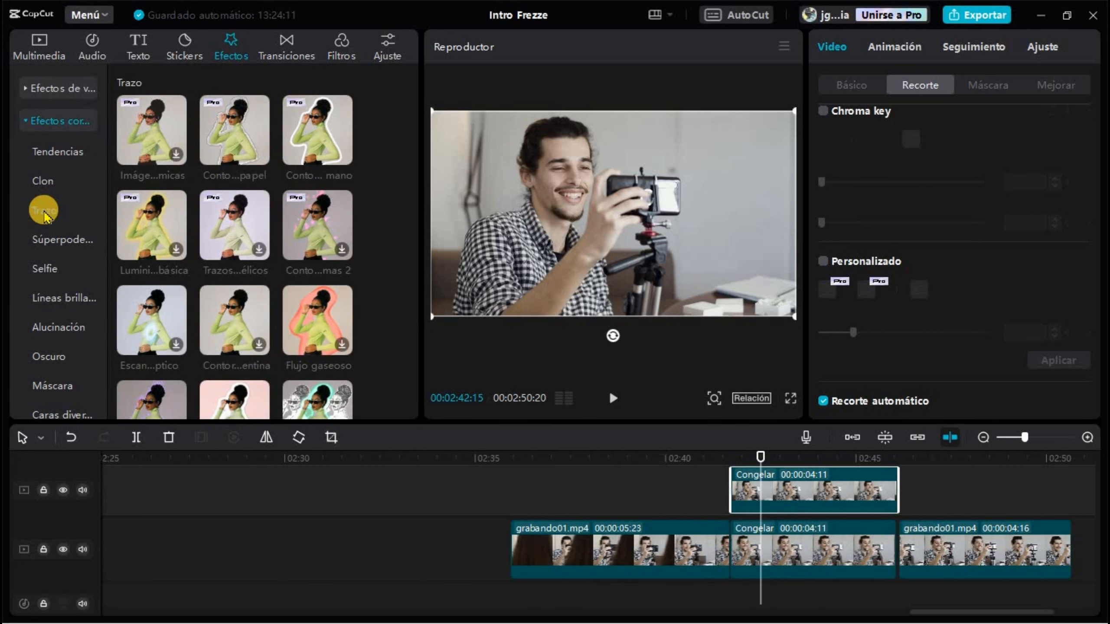
{"action": "scroll", "coordinate": [322, 326], "scroll_direction": "down", "scroll_amount": 2}
{"action": "left_click", "coordinate": [222, 336]}
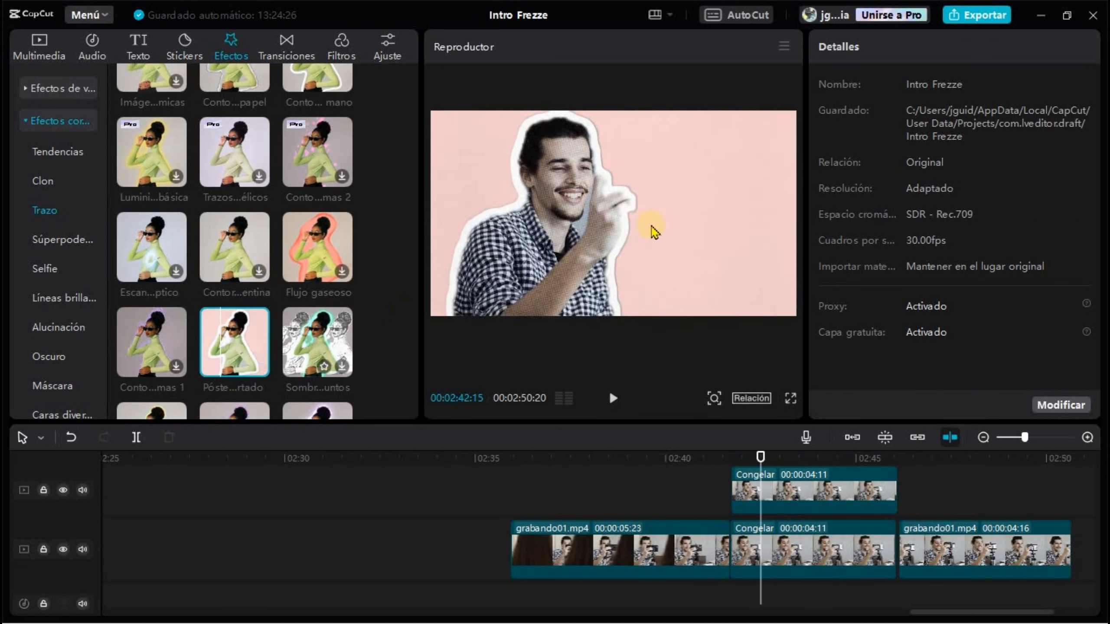
{"action": "left_click", "coordinate": [238, 336]}
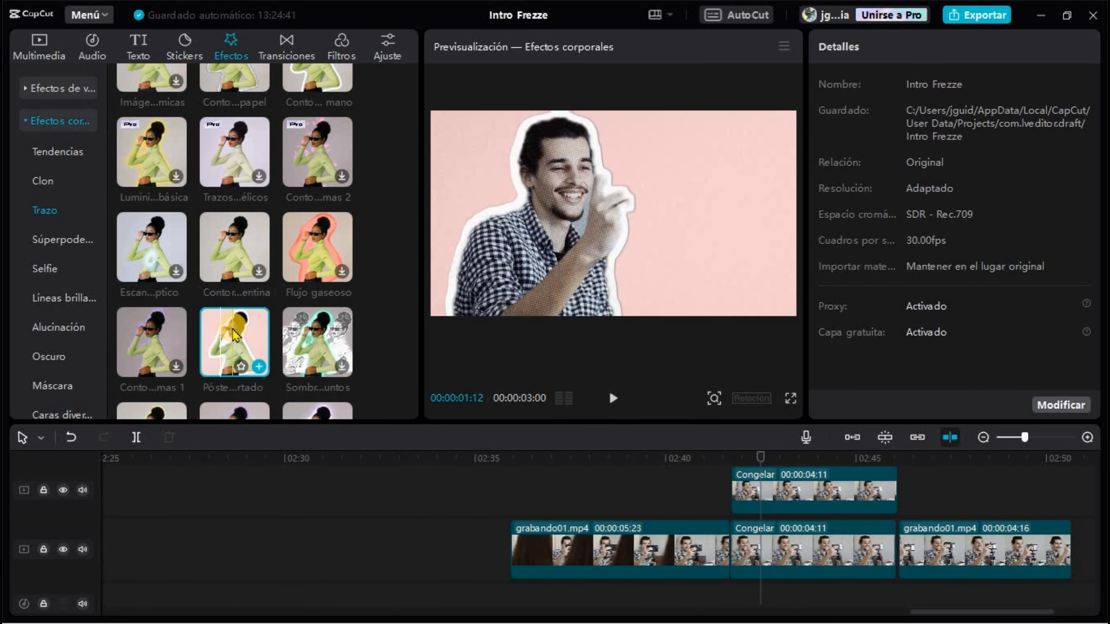
Switch to File Explorer and open the AppData\Local folder inside the user's profile folder on drive C.
{"action": "scroll", "coordinate": [235, 334], "scroll_direction": "down", "scroll_amount": 2}
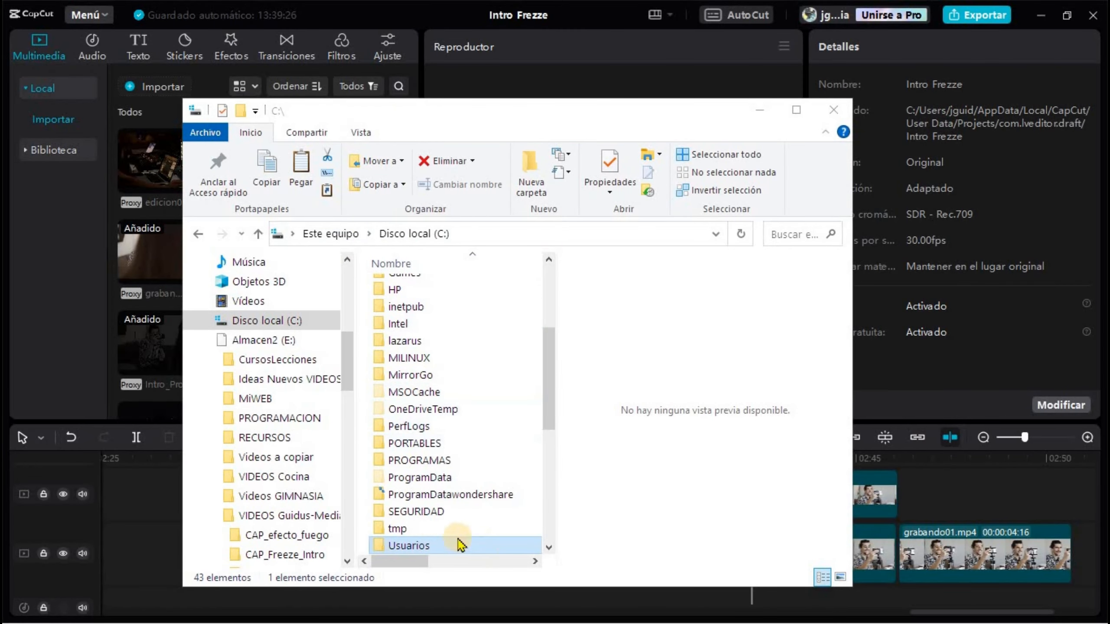
{"action": "left_click", "coordinate": [420, 545]}
{"action": "double_click", "coordinate": [420, 545]}
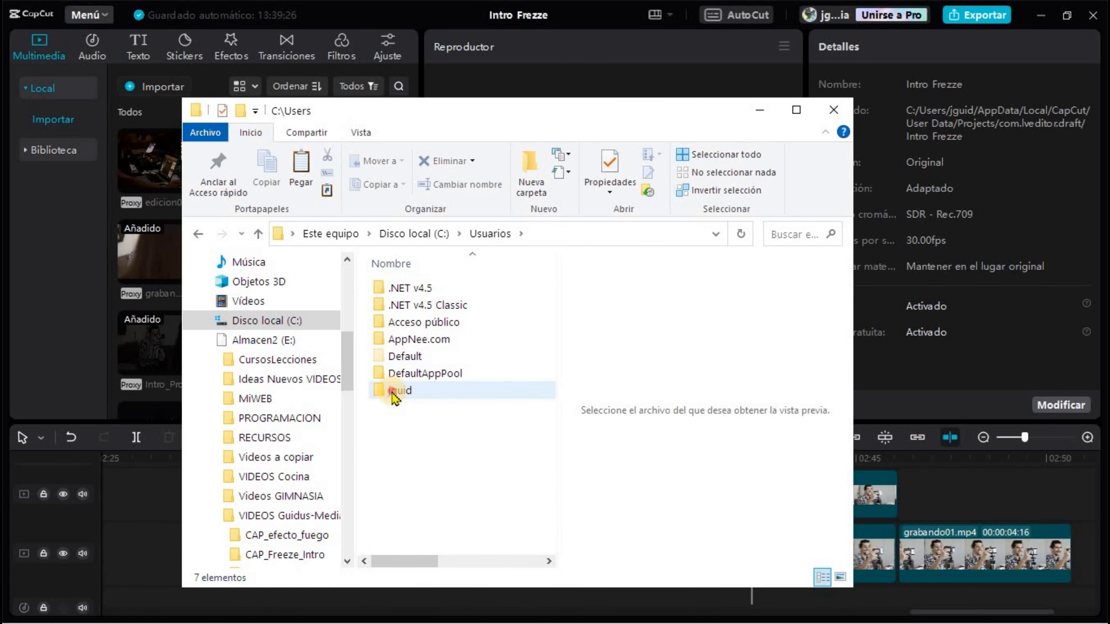
{"action": "double_click", "coordinate": [394, 392]}
{"action": "scroll", "coordinate": [441, 413], "scroll_direction": "down", "scroll_amount": 6}
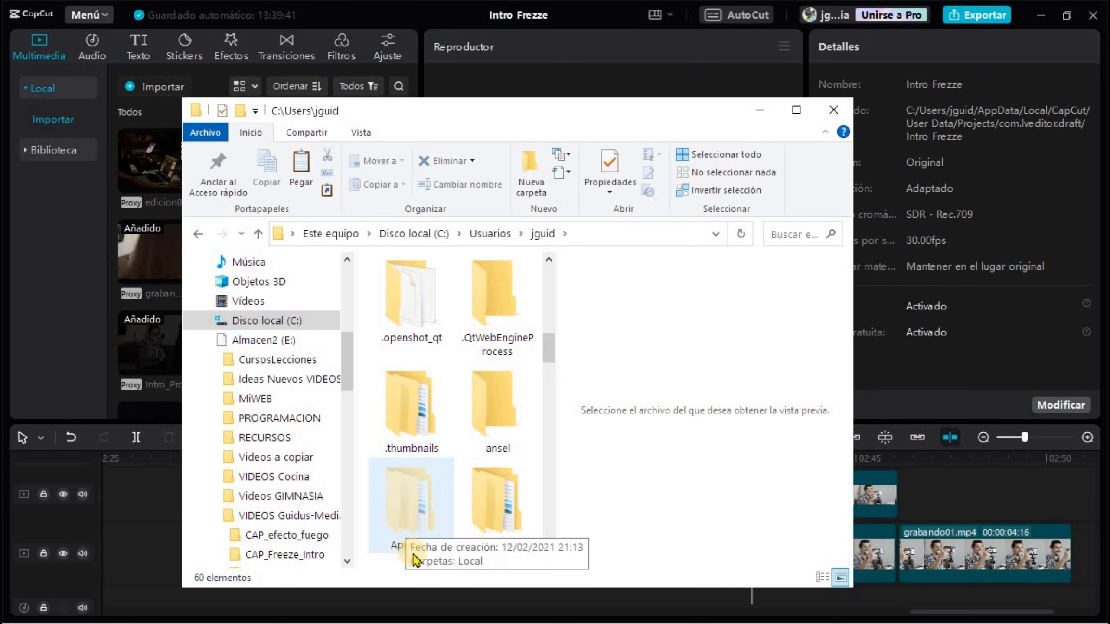
{"action": "double_click", "coordinate": [412, 509]}
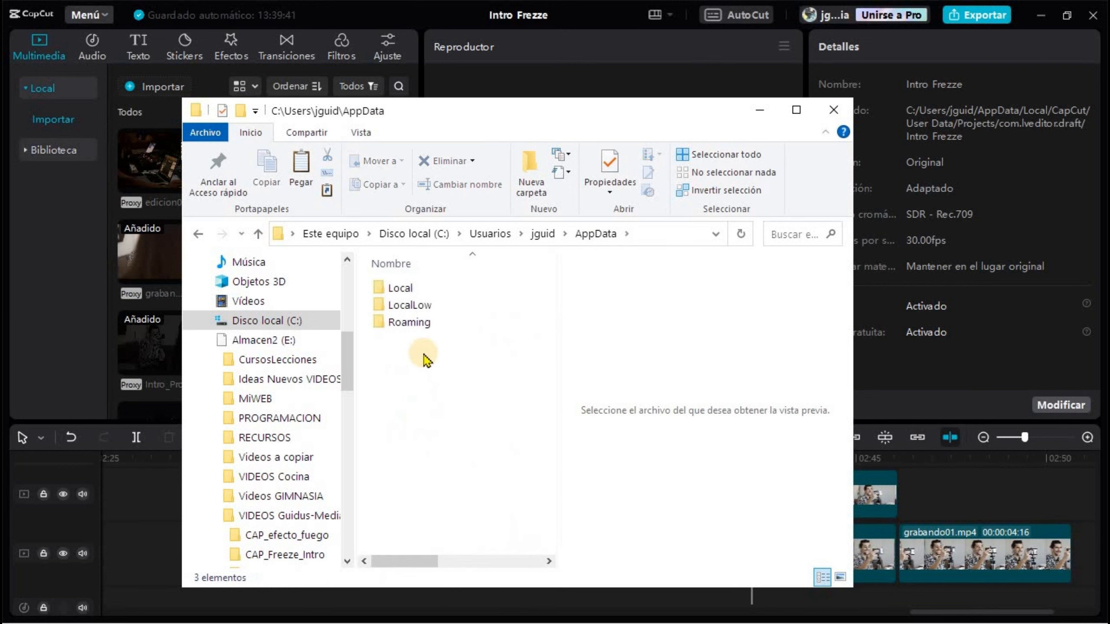
{"action": "double_click", "coordinate": [399, 288]}
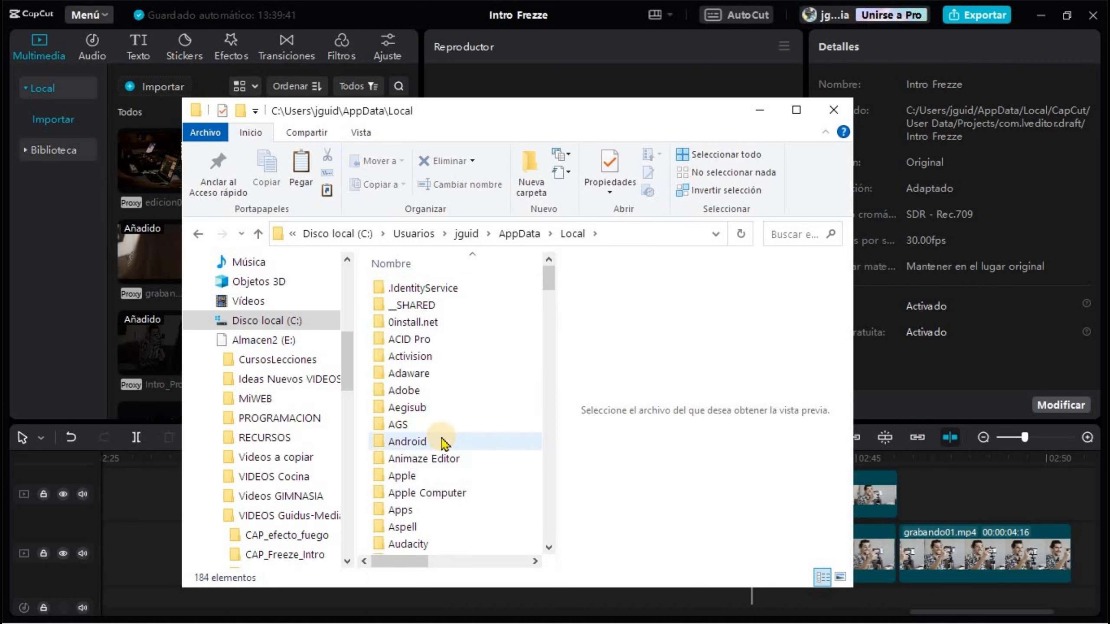
Open the Intro Frezze project folder inside CapCut\User Data\Projects\com.lveditor.draft.
{"action": "scroll", "coordinate": [442, 443], "scroll_direction": "down", "scroll_amount": 11}
{"action": "scroll", "coordinate": [442, 442], "scroll_direction": "up", "scroll_amount": 2}
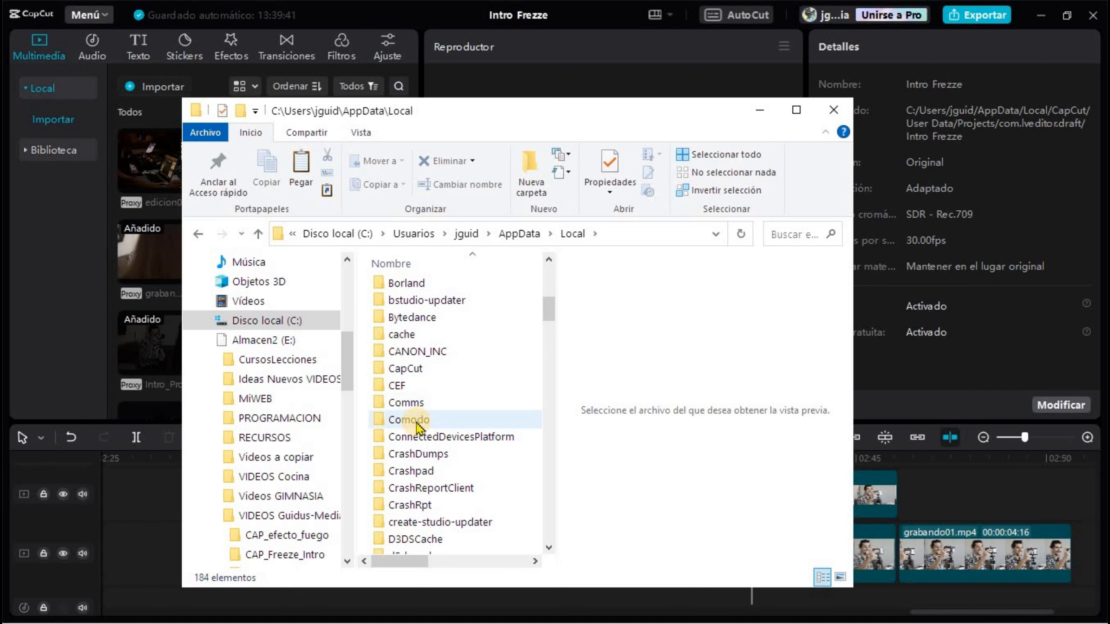
{"action": "double_click", "coordinate": [408, 369]}
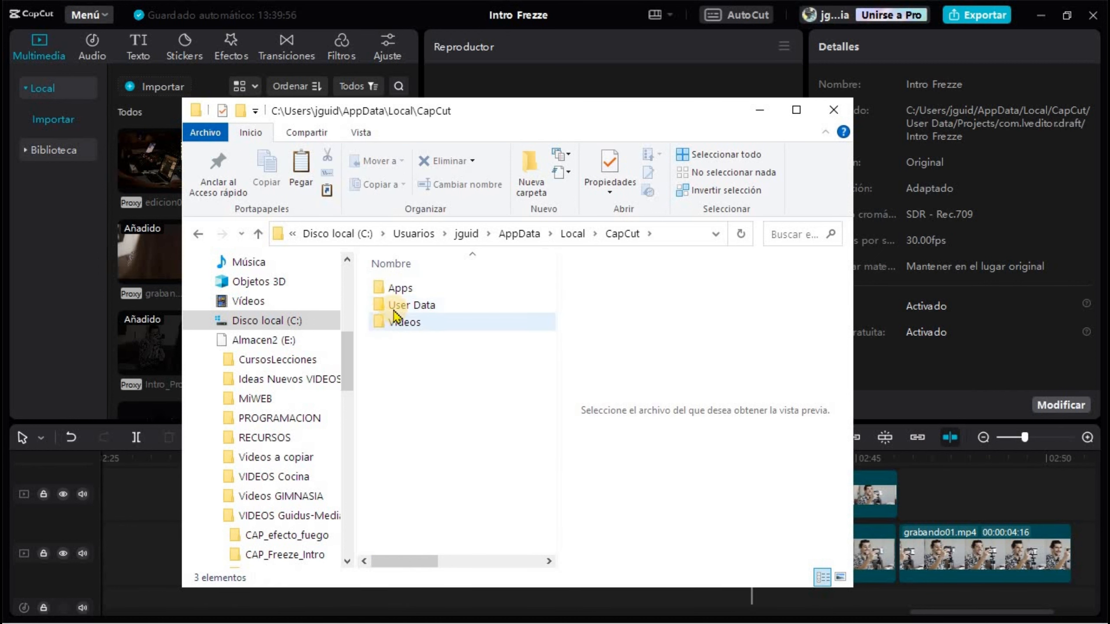
{"action": "double_click", "coordinate": [409, 307]}
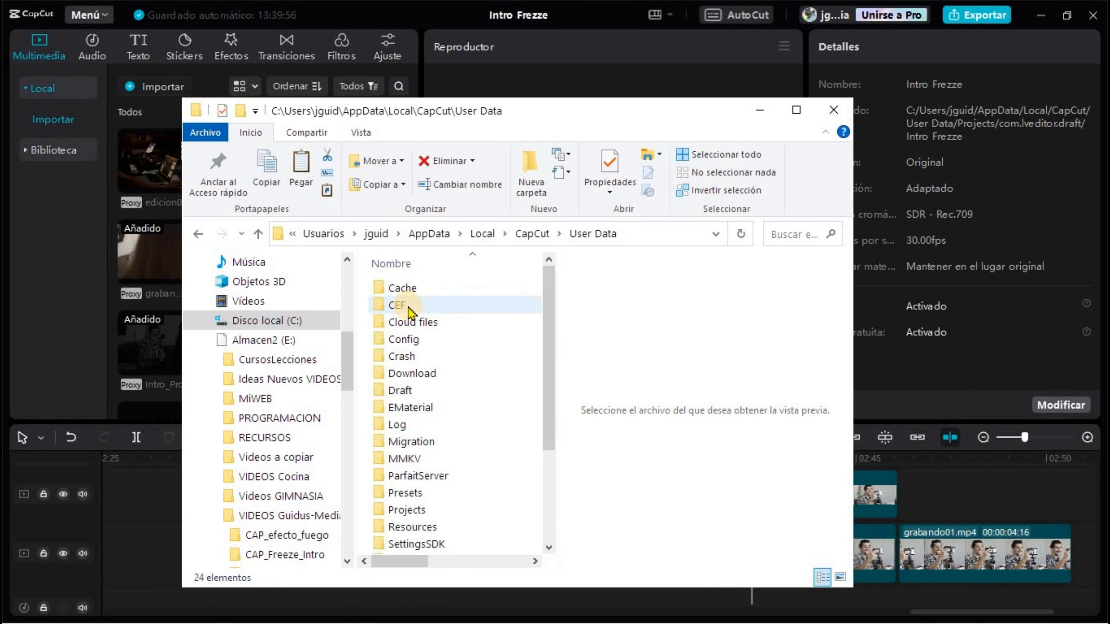
{"action": "scroll", "coordinate": [439, 466], "scroll_direction": "down", "scroll_amount": 2}
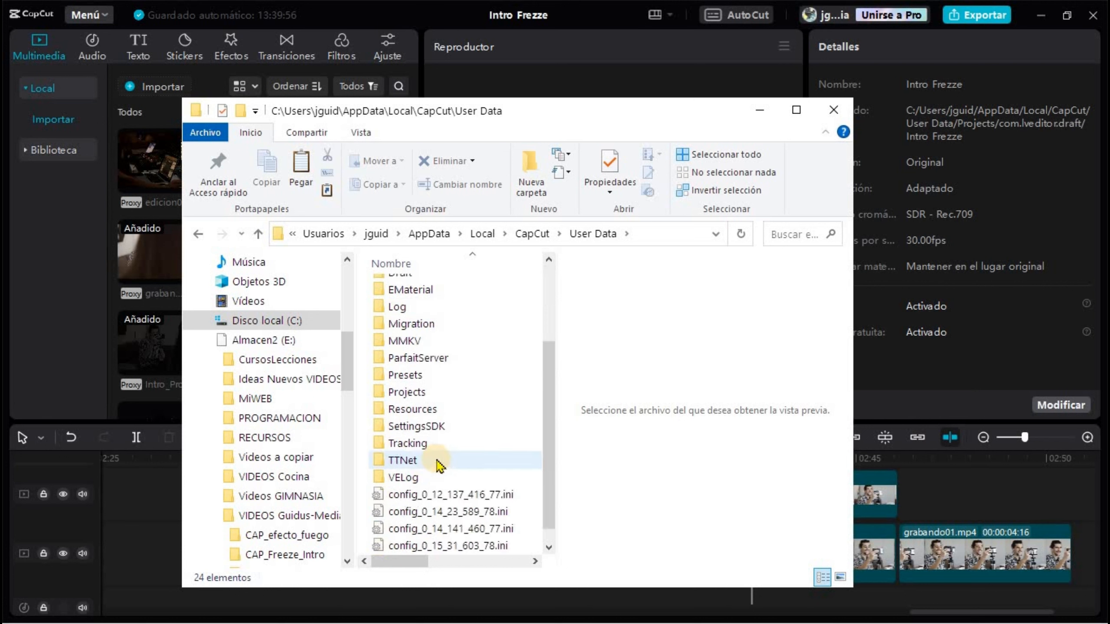
{"action": "double_click", "coordinate": [403, 393]}
{"action": "left_click", "coordinate": [423, 289]}
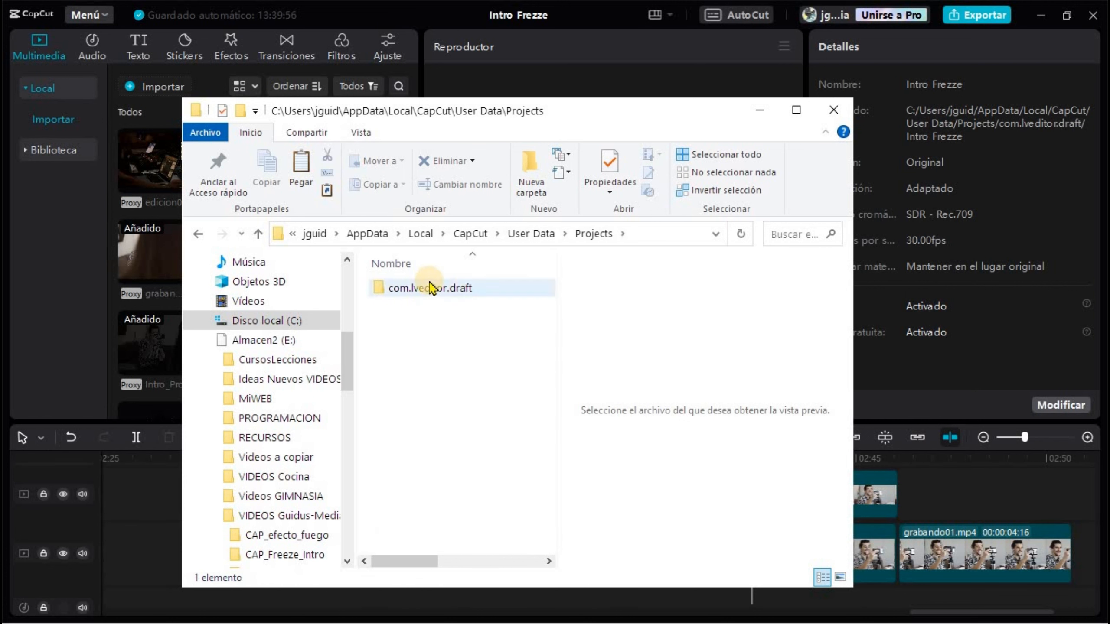
{"action": "double_click", "coordinate": [423, 289]}
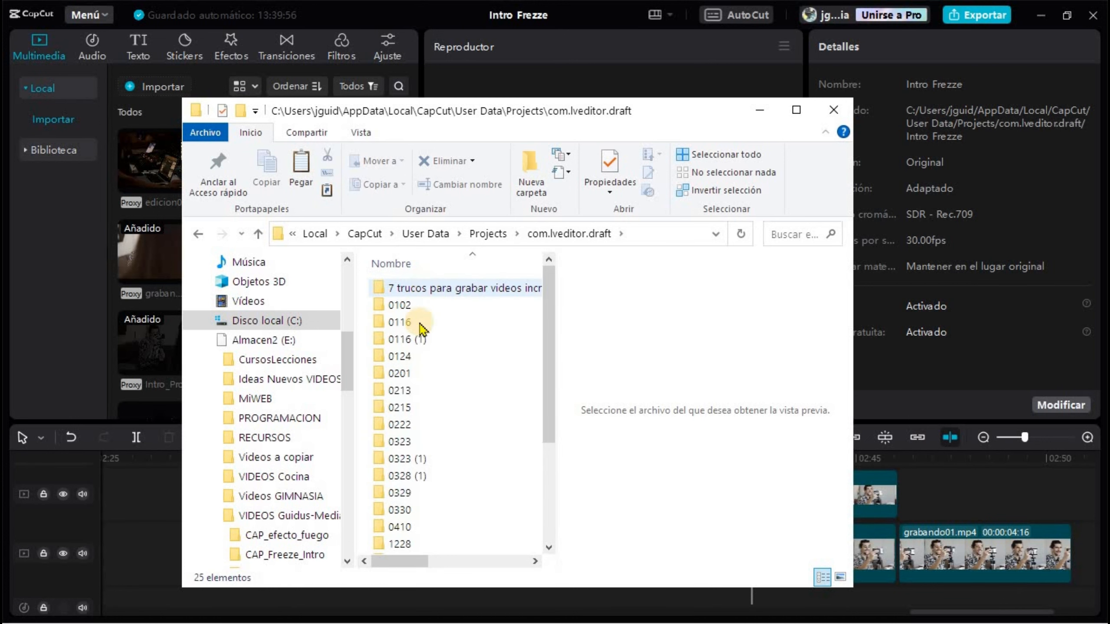
{"action": "scroll", "coordinate": [432, 411], "scroll_direction": "down", "scroll_amount": 3}
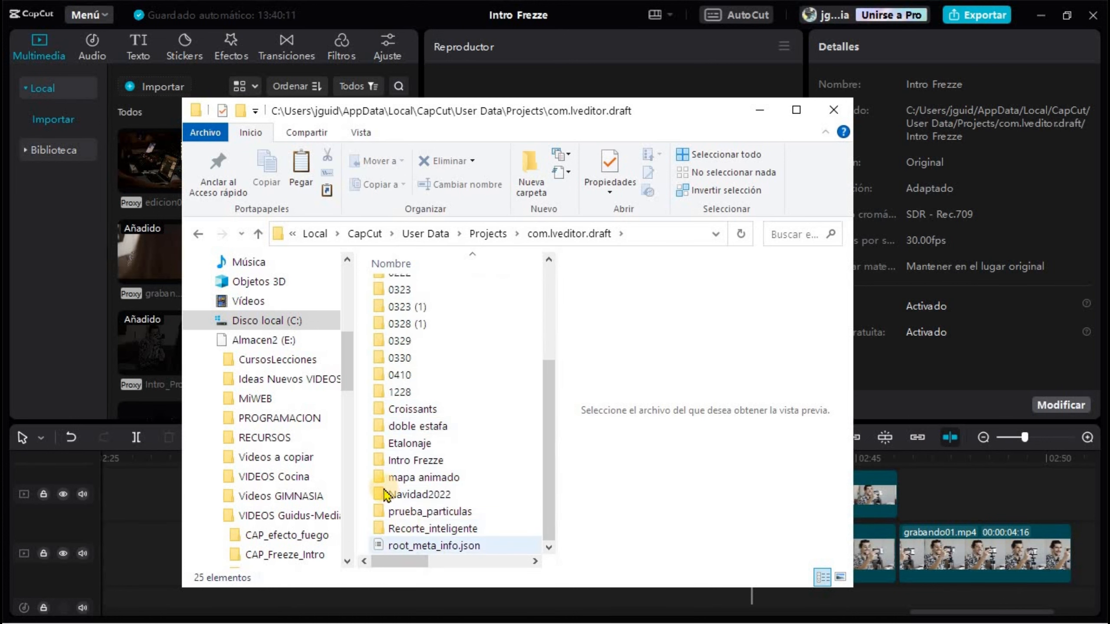
{"action": "double_click", "coordinate": [423, 461]}
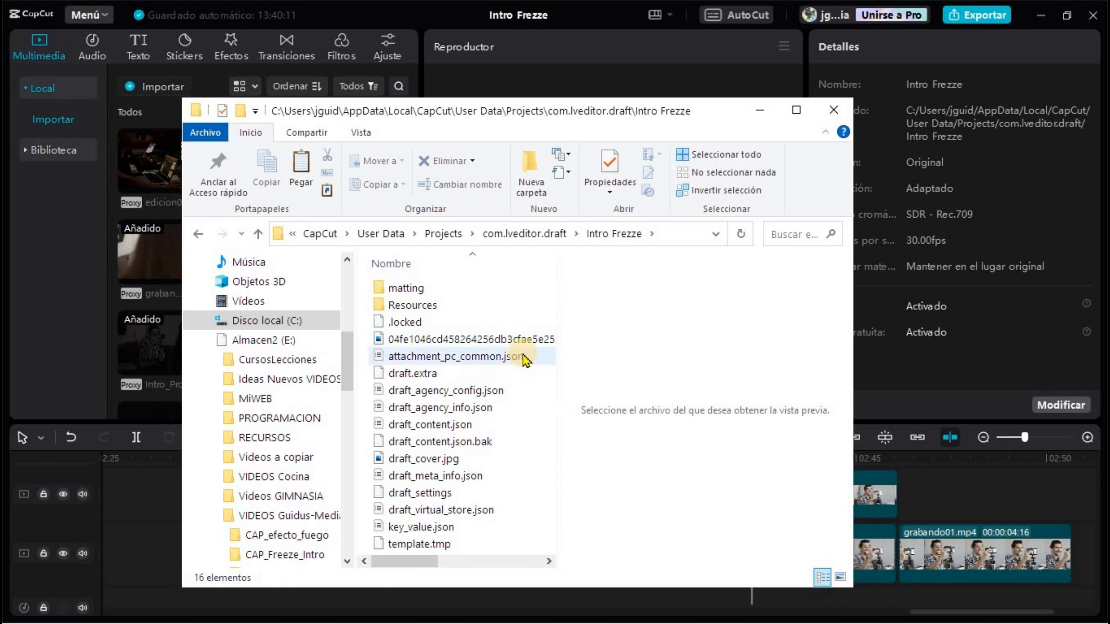
Examine the Intro Frezze project files, previewing draft_cover.jpg and the image whose name begins with 04fe1046cd.
{"action": "scroll", "coordinate": [459, 426], "scroll_direction": "right", "scroll_amount": 3}
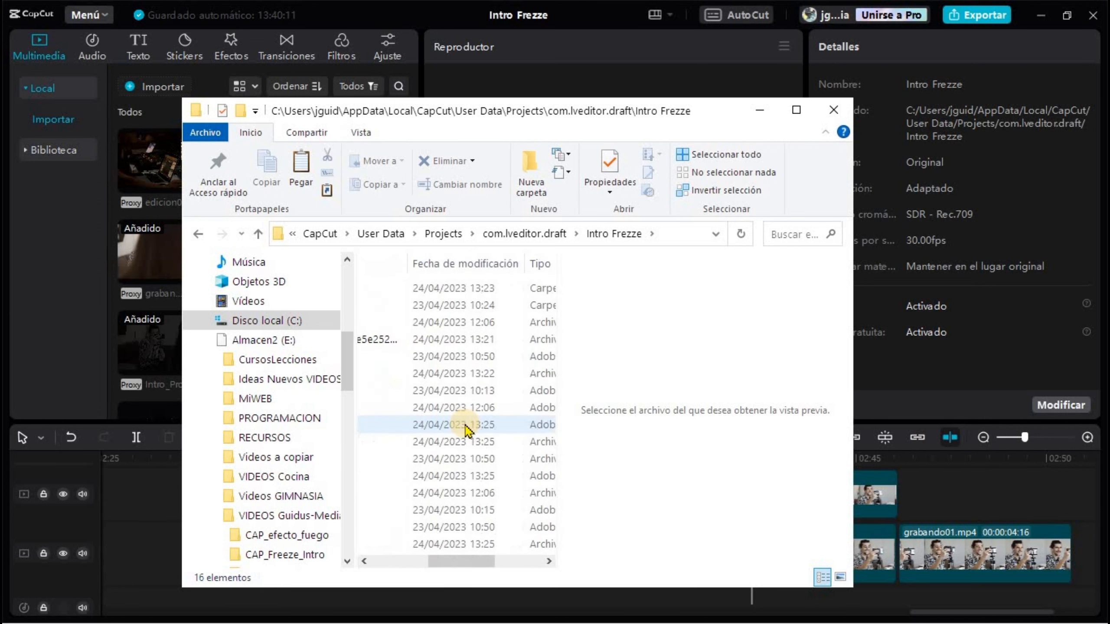
{"action": "scroll", "coordinate": [465, 430], "scroll_direction": "left", "scroll_amount": 3}
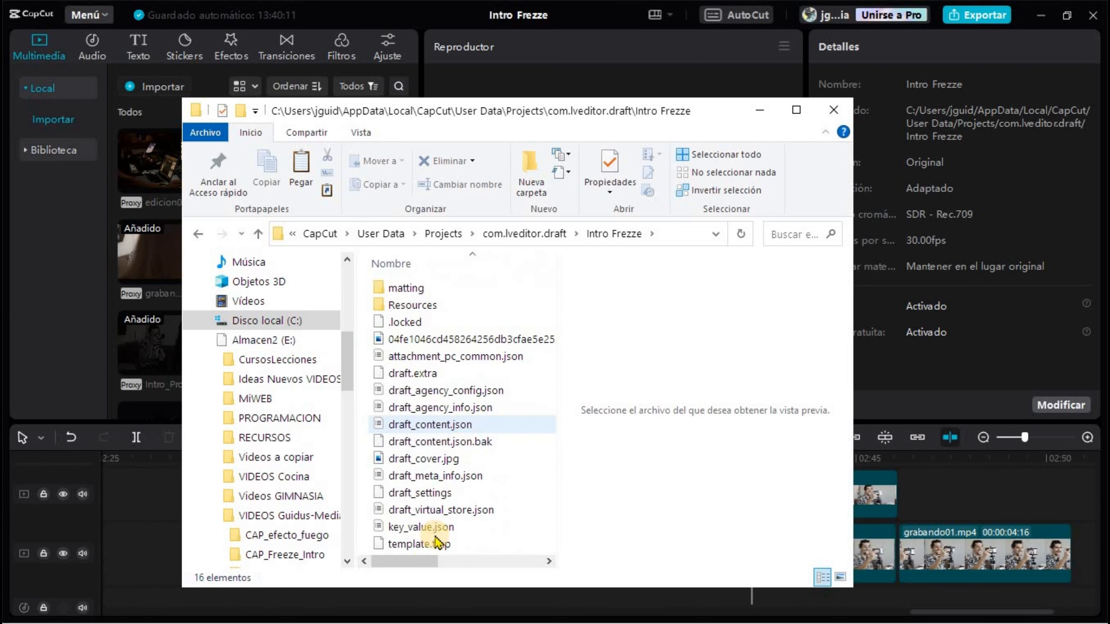
{"action": "left_click", "coordinate": [427, 458]}
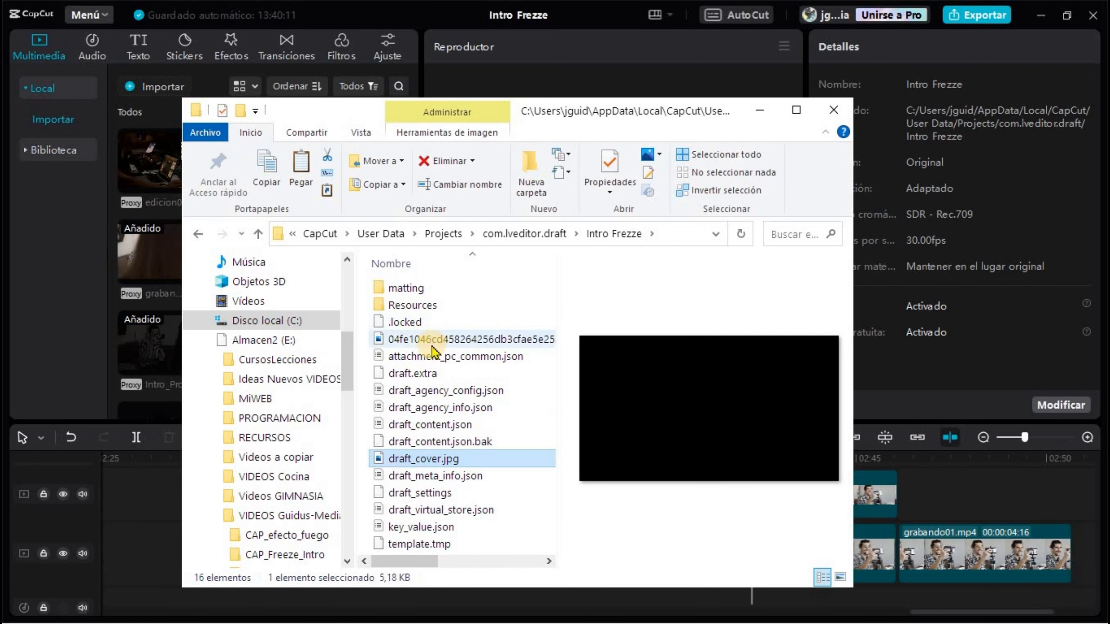
{"action": "left_click", "coordinate": [468, 342]}
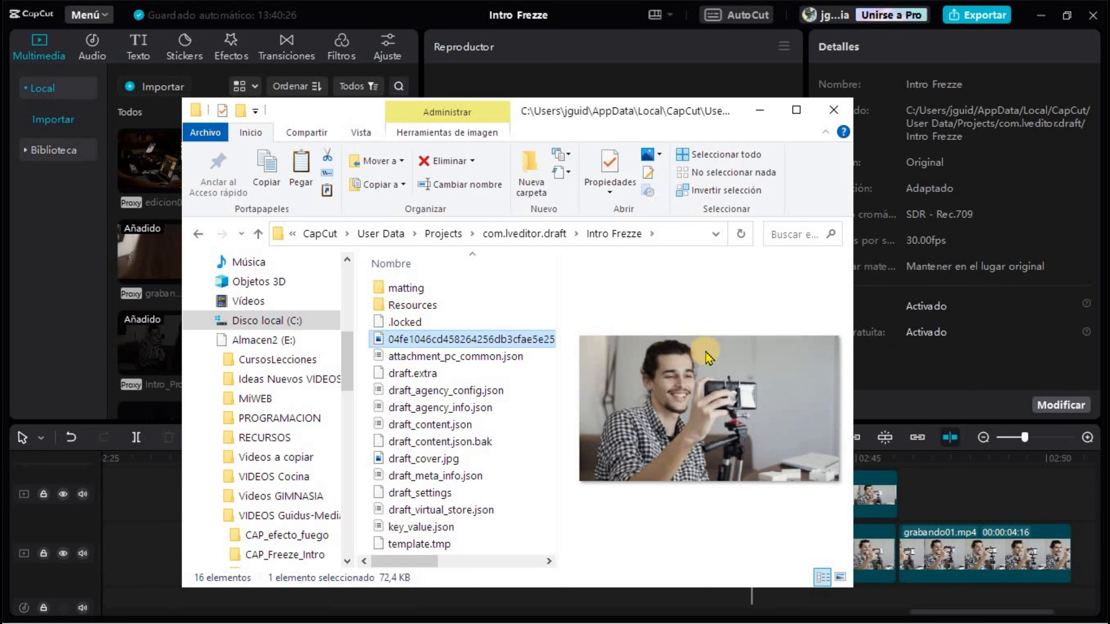
{"action": "left_click", "coordinate": [497, 338]}
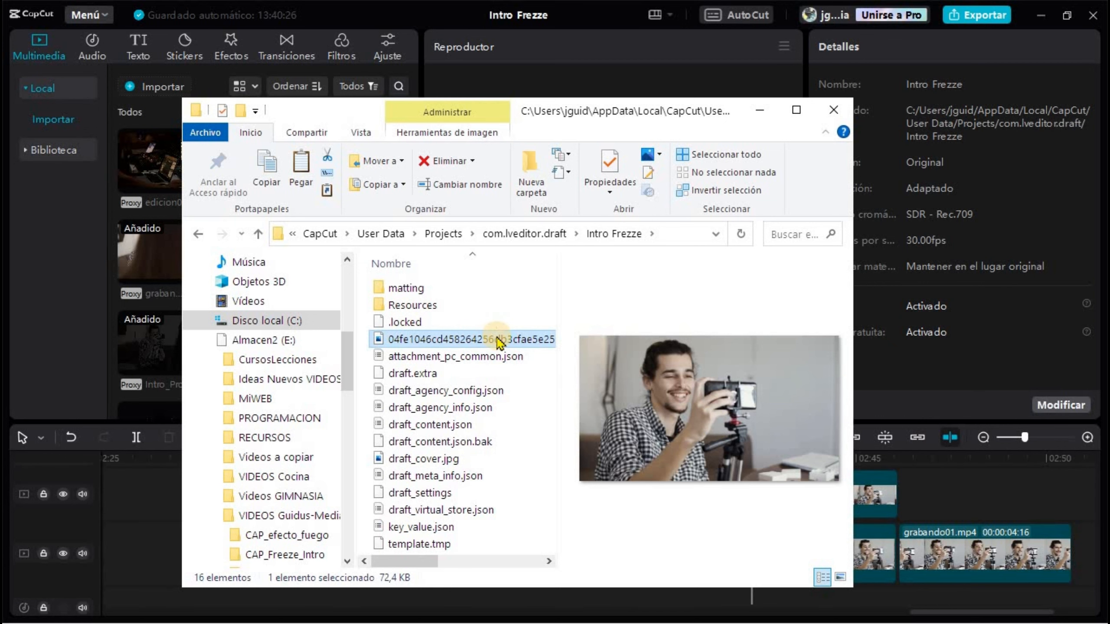
Copy the freeze-frame image whose name begins with 04fe1046cd, close File Explorer and minimize CapCut.
{"action": "right_click", "coordinate": [499, 342]}
{"action": "scroll", "coordinate": [520, 603], "scroll_direction": "down", "scroll_amount": 1}
{"action": "left_click", "coordinate": [528, 523]}
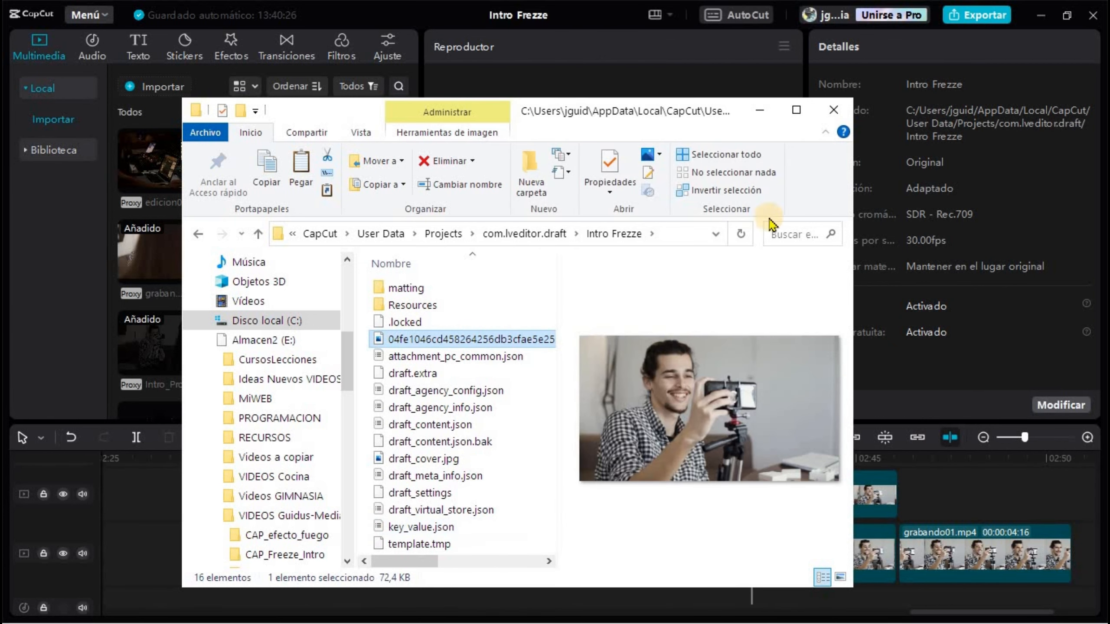
{"action": "left_click", "coordinate": [833, 109]}
{"action": "left_click", "coordinate": [1041, 15]}
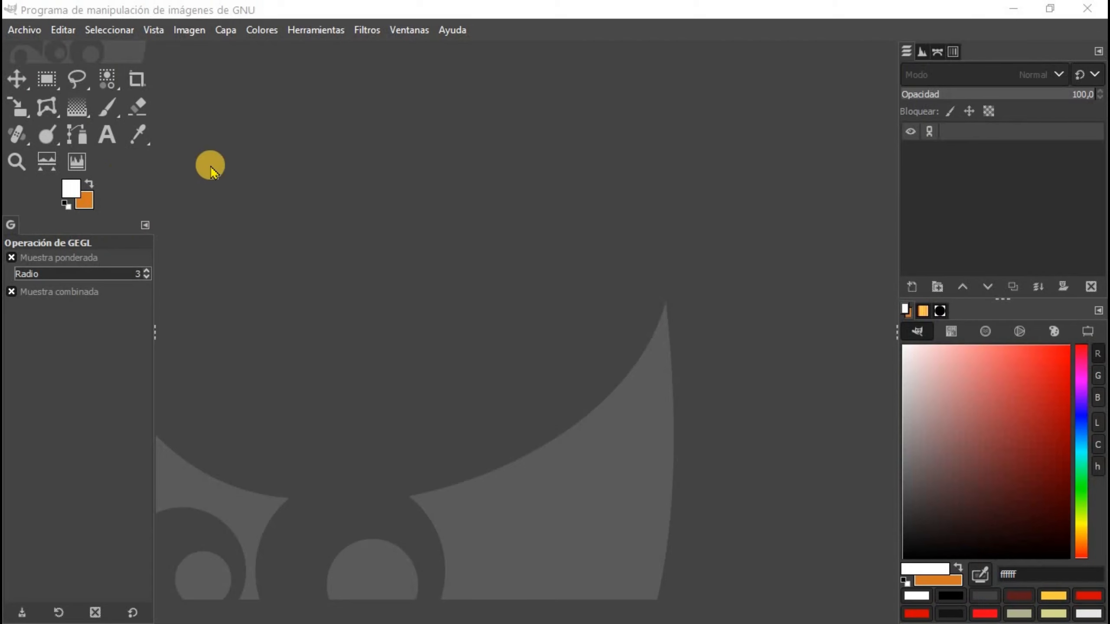
Switch to GIMP, bring in the image chico.jpg and add a fully opaque white mask to its layer.
{"action": "key", "text": "ctrl+v"}
{"action": "right_click", "coordinate": [983, 156]}
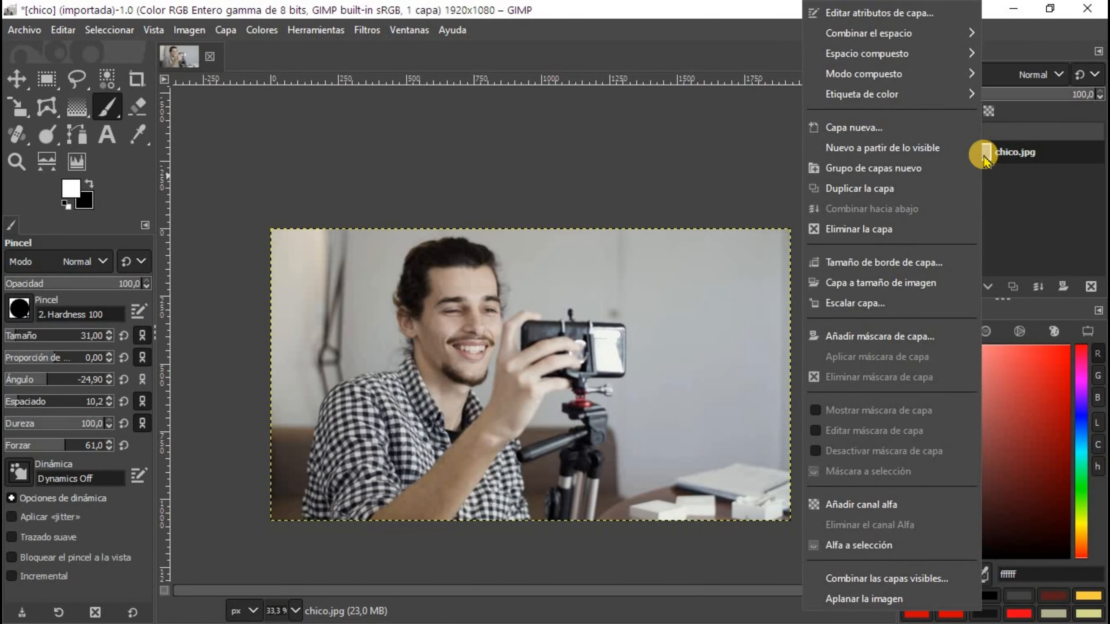
{"action": "left_click", "coordinate": [954, 335]}
{"action": "left_click", "coordinate": [584, 435]}
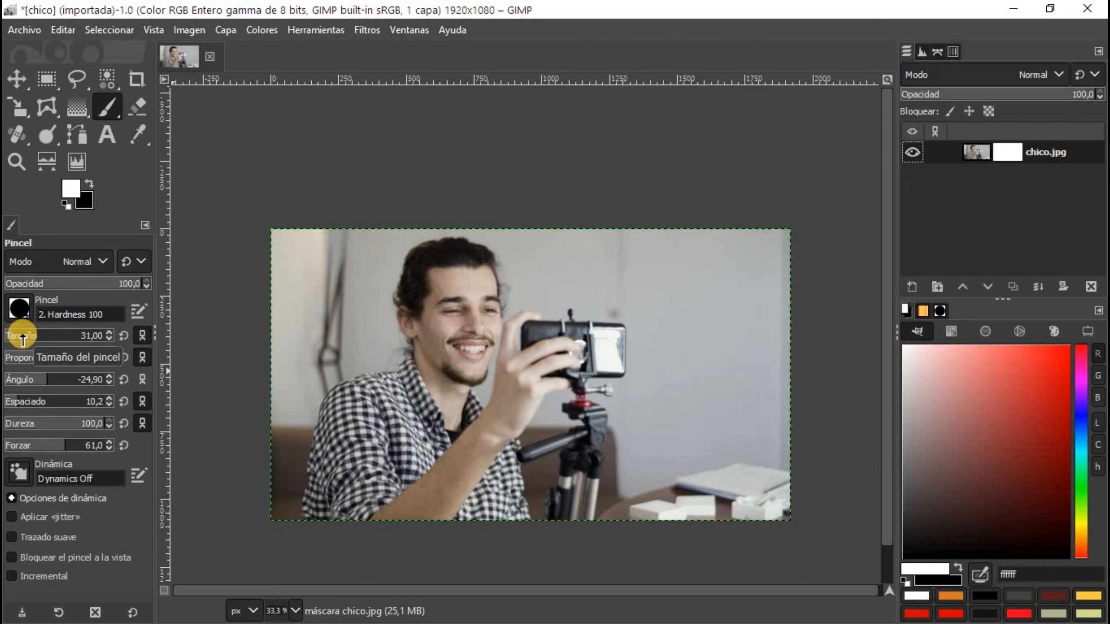
Set the brush size to 177 and paint black on the layer mask to hide the wide background areas around the man.
{"action": "left_click", "coordinate": [40, 336]}
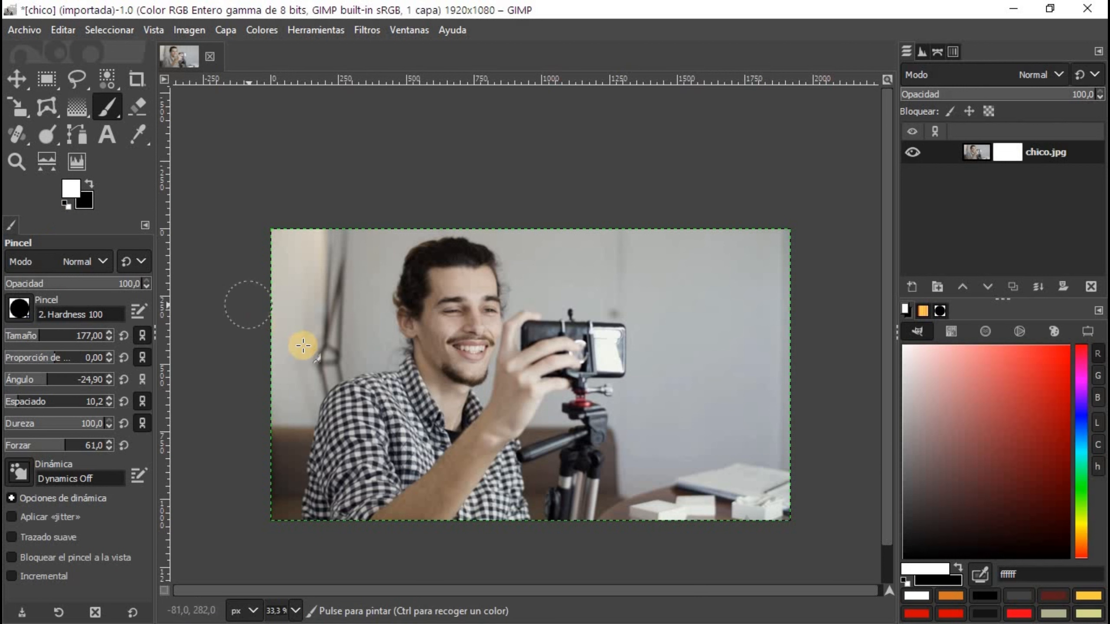
{"action": "left_click", "coordinate": [92, 189]}
{"action": "mouse_move", "coordinate": [288, 309]}
{"action": "left_mouse_down"}
{"action": "mouse_move", "coordinate": [308, 228]}
{"action": "mouse_move", "coordinate": [365, 226]}
{"action": "mouse_move", "coordinate": [359, 340]}
{"action": "mouse_move", "coordinate": [289, 396]}
{"action": "mouse_move", "coordinate": [263, 511]}
{"action": "mouse_move", "coordinate": [273, 372]}
{"action": "mouse_move", "coordinate": [322, 268]}
{"action": "left_mouse_up"}
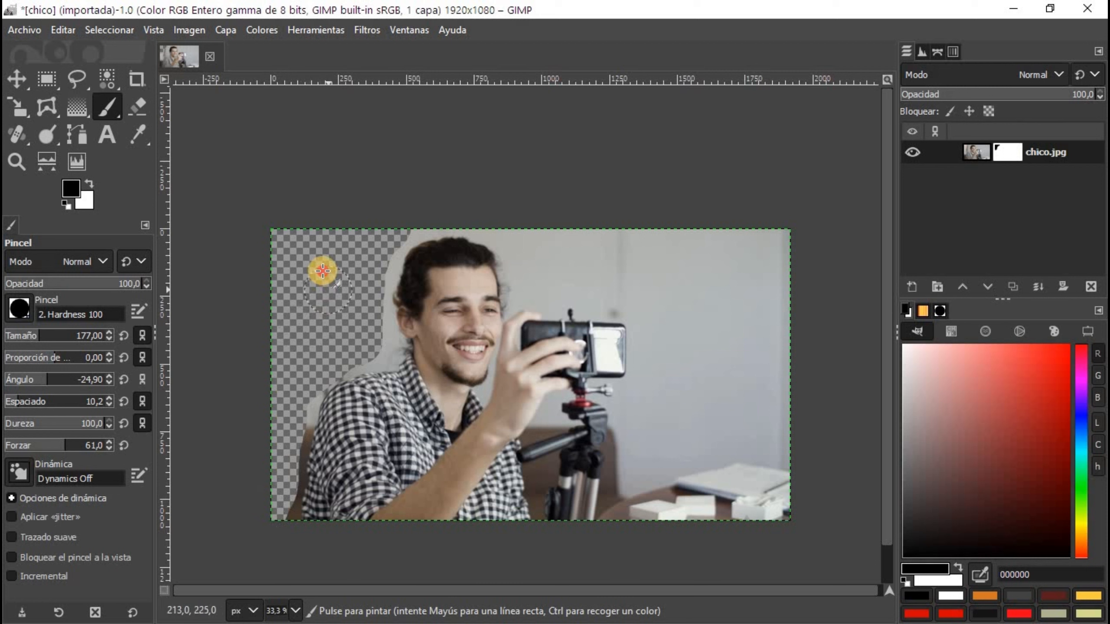
{"action": "mouse_move", "coordinate": [531, 235]}
{"action": "left_mouse_down"}
{"action": "mouse_move", "coordinate": [541, 267]}
{"action": "mouse_move", "coordinate": [610, 284]}
{"action": "mouse_move", "coordinate": [612, 272]}
{"action": "mouse_move", "coordinate": [821, 302]}
{"action": "mouse_move", "coordinate": [647, 406]}
{"action": "mouse_move", "coordinate": [687, 435]}
{"action": "mouse_move", "coordinate": [774, 370]}
{"action": "left_mouse_up"}
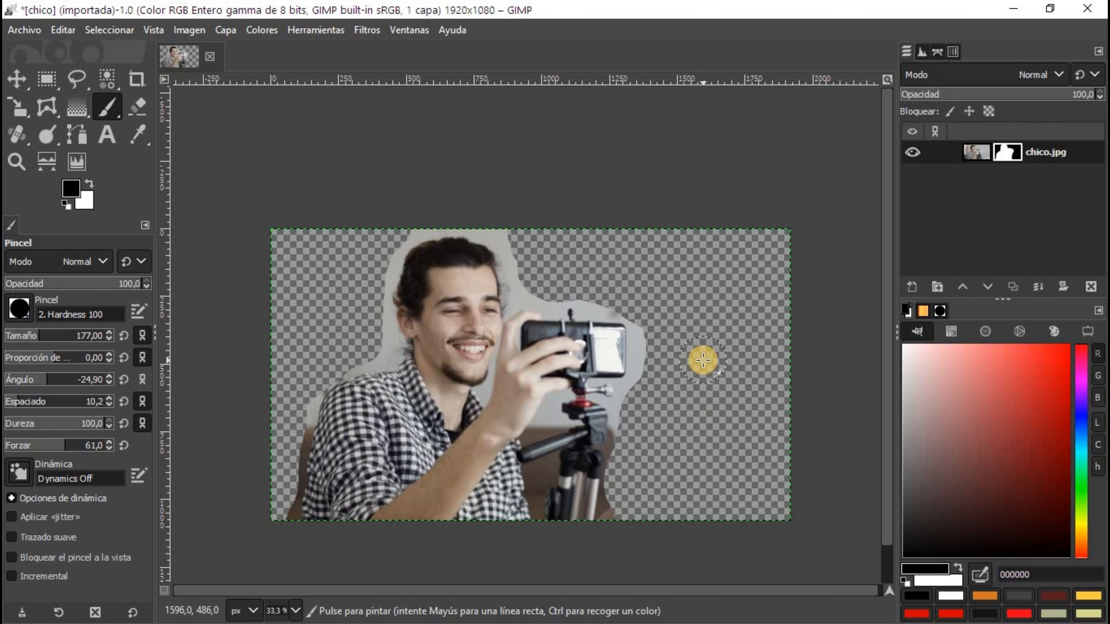
Set the brush size to 12 and mask out the background strip beside the checked shirt with connected straight strokes along its edge.
{"action": "scroll", "coordinate": [293, 509], "scroll_direction": "up", "scroll_amount": 5}
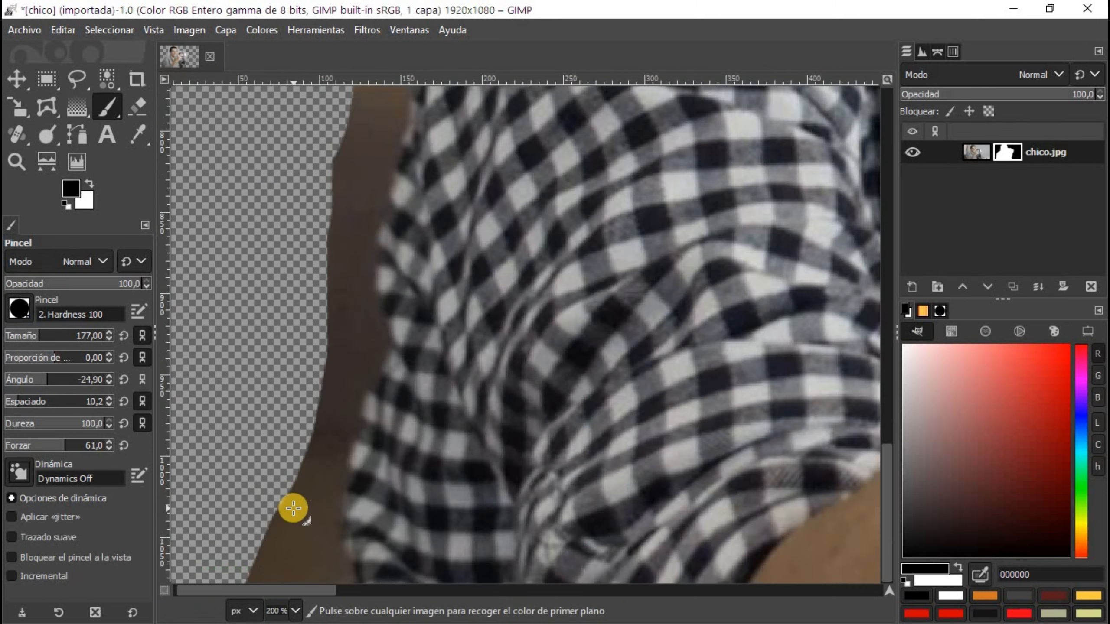
{"action": "left_click_drag", "start_coordinate": [39, 335], "coordinate": [10, 336]}
{"action": "left_click", "coordinate": [340, 580]}
{"action": "left_click", "coordinate": [331, 498], "text": "shift"}
{"action": "left_click", "coordinate": [340, 480], "text": "shift"}
{"action": "left_click", "coordinate": [348, 438], "text": "shift"}
{"action": "left_click", "coordinate": [351, 393], "text": "shift"}
{"action": "left_click", "coordinate": [367, 374], "text": "shift"}
{"action": "left_click", "coordinate": [378, 284], "text": "shift"}
{"action": "left_click", "coordinate": [365, 239], "text": "shift"}
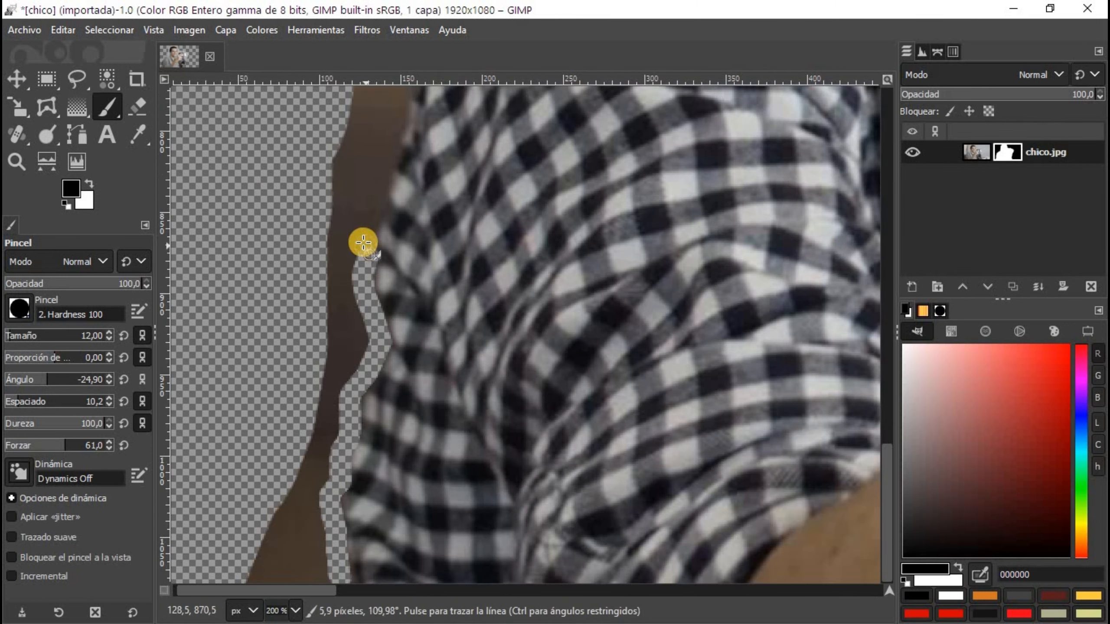
{"action": "left_click", "coordinate": [370, 184], "text": "shift"}
{"action": "left_click", "coordinate": [381, 163], "text": "shift"}
{"action": "left_click_drag", "start_coordinate": [257, 579], "coordinate": [300, 466]}
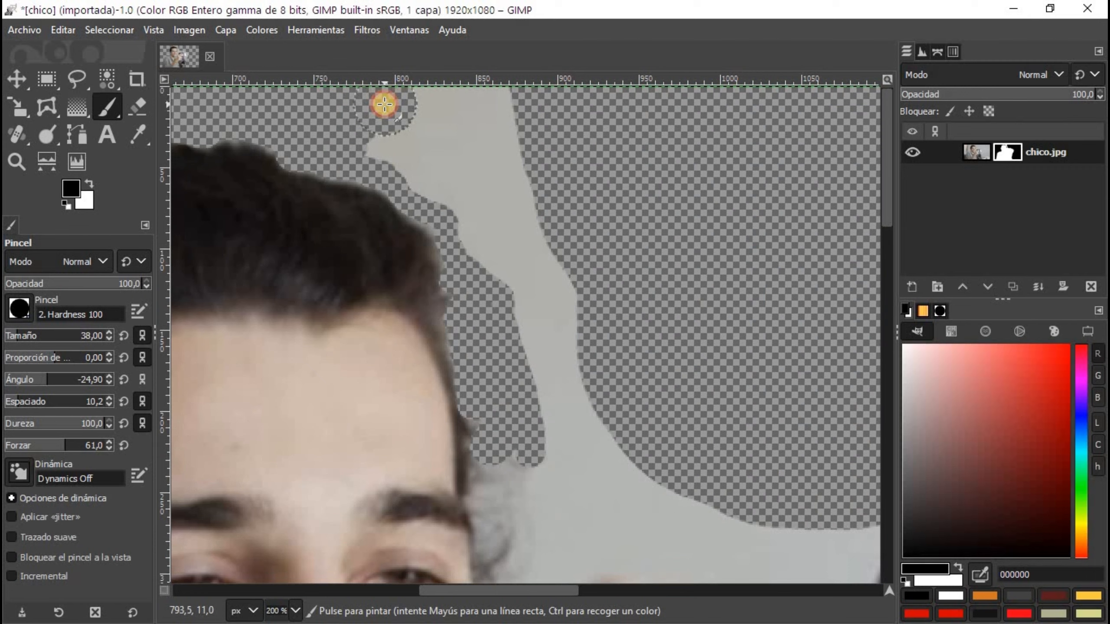
With a size 38 brush, mask out the remaining background around the hair and the top and side of the phone.
{"action": "mouse_move", "coordinate": [384, 104]}
{"action": "left_mouse_down"}
{"action": "mouse_move", "coordinate": [456, 191]}
{"action": "mouse_move", "coordinate": [548, 396]}
{"action": "mouse_move", "coordinate": [552, 221]}
{"action": "mouse_move", "coordinate": [591, 424]}
{"action": "mouse_move", "coordinate": [574, 292]}
{"action": "left_mouse_up"}
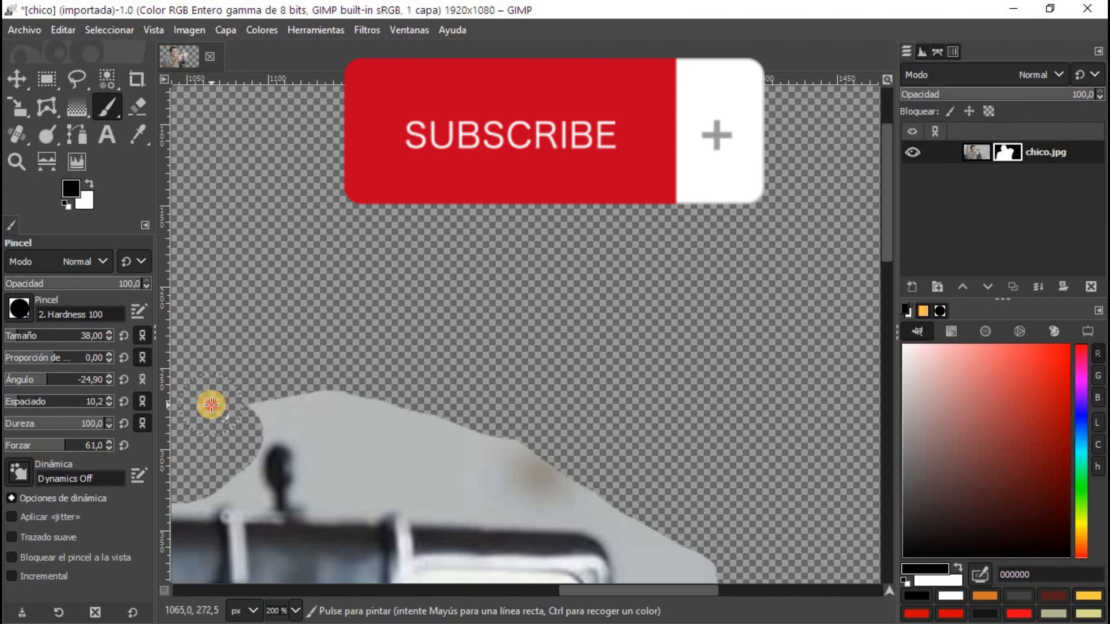
{"action": "left_click_drag", "start_coordinate": [212, 405], "coordinate": [463, 418]}
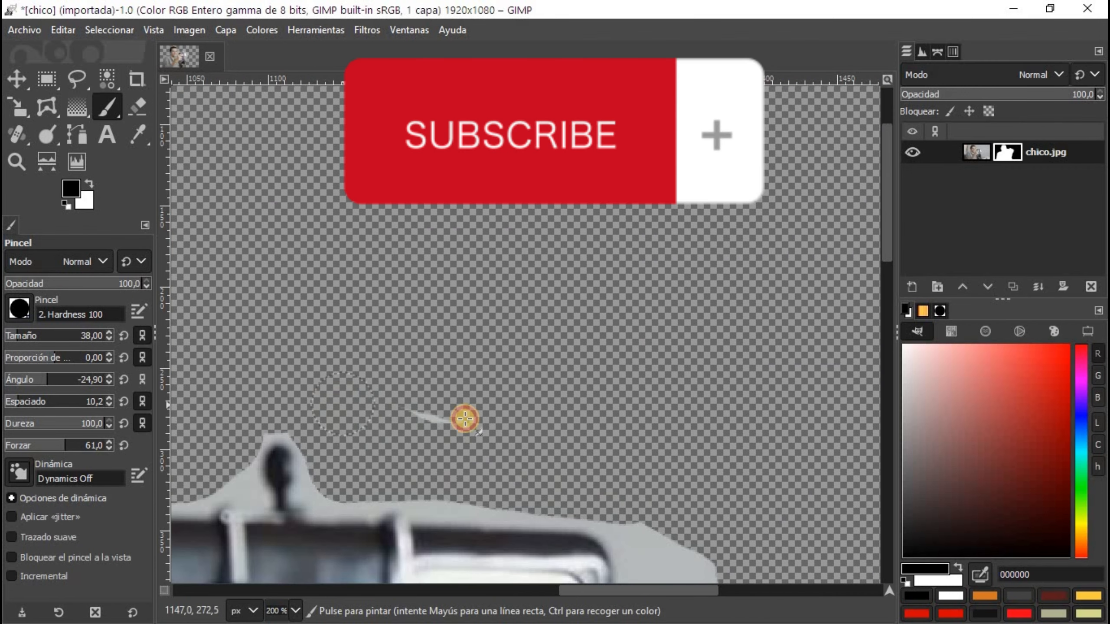
{"action": "scroll", "coordinate": [463, 419], "scroll_direction": "down", "scroll_amount": 4}
{"action": "mouse_move", "coordinate": [588, 292]}
{"action": "left_mouse_down"}
{"action": "mouse_move", "coordinate": [656, 428]}
{"action": "mouse_move", "coordinate": [655, 480]}
{"action": "left_mouse_up"}
{"action": "scroll", "coordinate": [656, 463], "scroll_direction": "down", "scroll_amount": 4}
{"action": "mouse_move", "coordinate": [651, 208]}
{"action": "left_mouse_down"}
{"action": "mouse_move", "coordinate": [599, 396]}
{"action": "mouse_move", "coordinate": [494, 568]}
{"action": "left_mouse_up"}
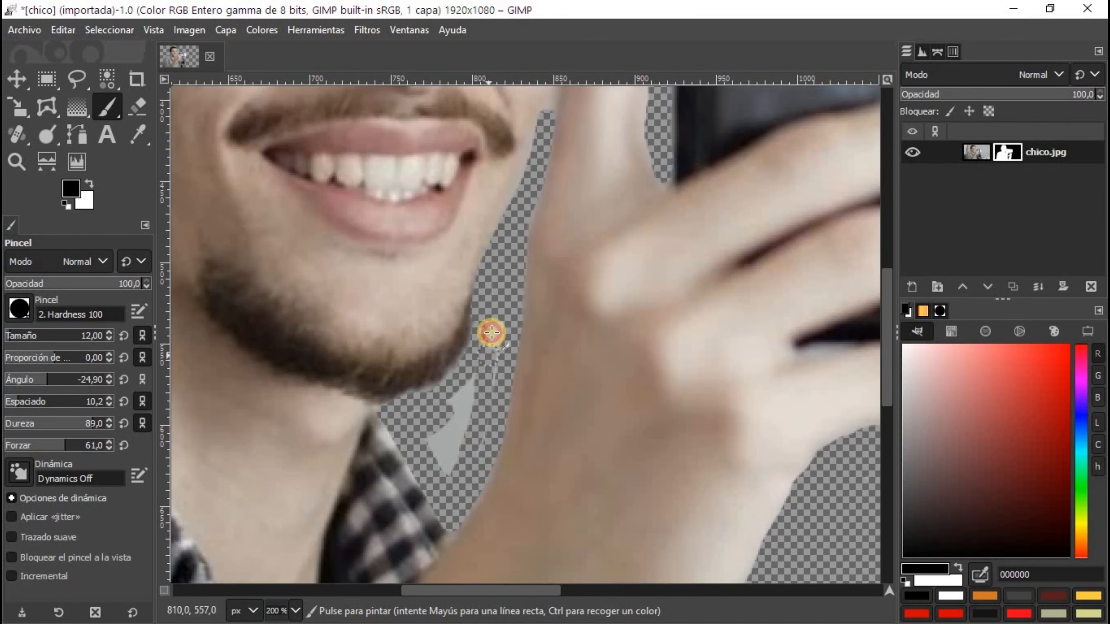
With a size 12 brush, mask out the leftover background between the man's chin and raised hand.
{"action": "mouse_move", "coordinate": [491, 330]}
{"action": "left_mouse_down"}
{"action": "mouse_move", "coordinate": [493, 375]}
{"action": "mouse_move", "coordinate": [452, 475]}
{"action": "mouse_move", "coordinate": [443, 409]}
{"action": "mouse_move", "coordinate": [441, 449]}
{"action": "mouse_move", "coordinate": [453, 461]}
{"action": "mouse_move", "coordinate": [494, 423]}
{"action": "left_mouse_up"}
{"action": "scroll", "coordinate": [494, 423], "scroll_direction": "down", "scroll_amount": 5}
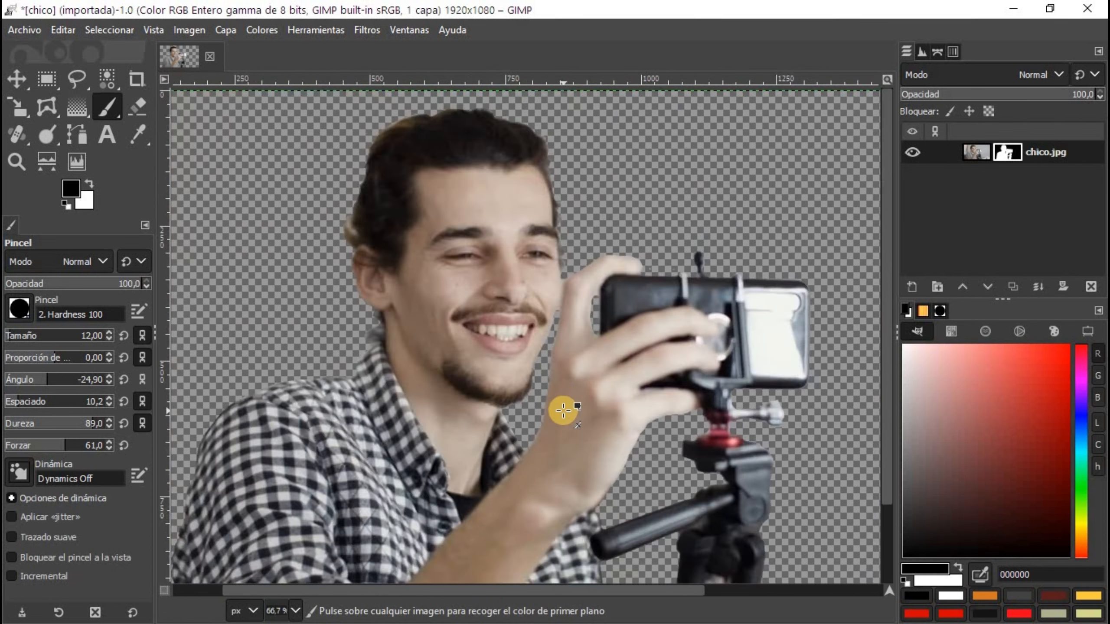
{"action": "left_click_drag", "start_coordinate": [727, 595], "coordinate": [787, 593]}
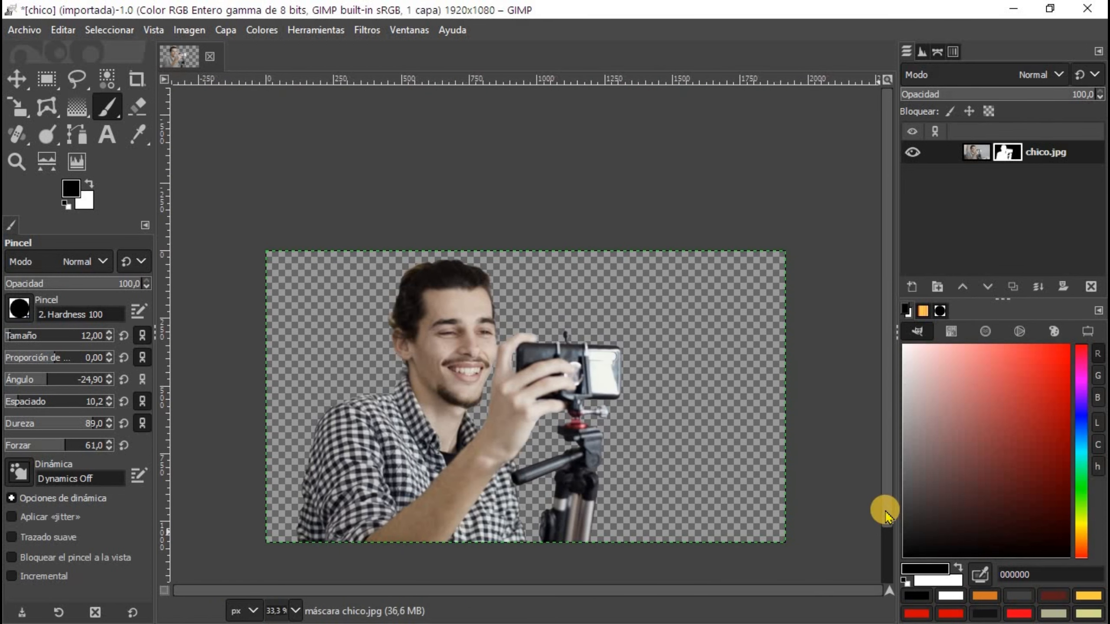
{"action": "left_click_drag", "start_coordinate": [885, 508], "coordinate": [879, 565]}
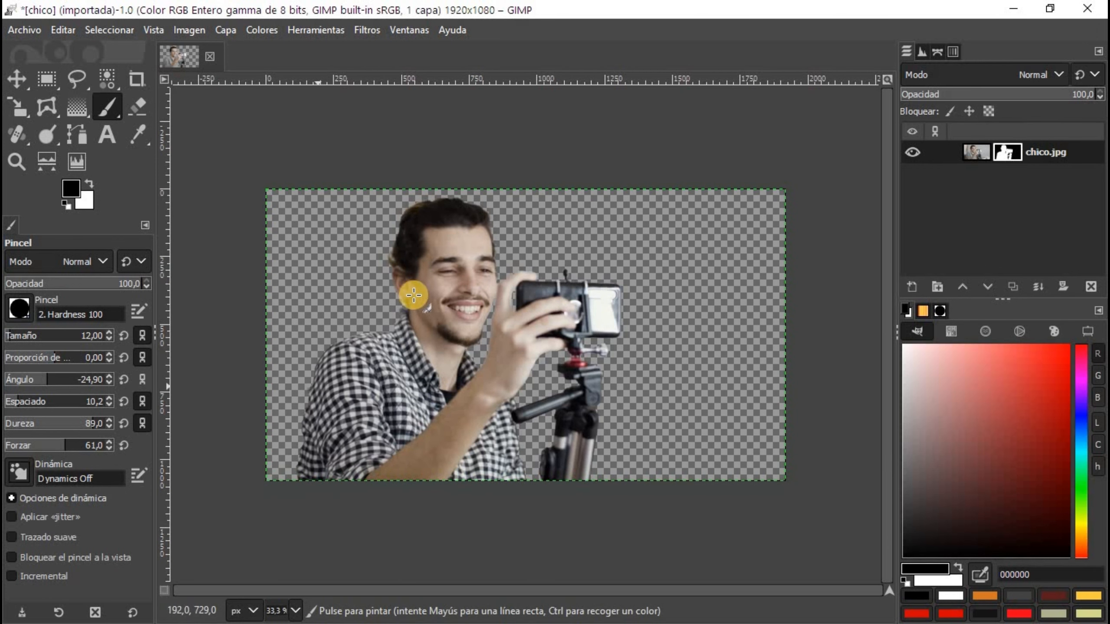
Apply the layer mask to chico.jpg and turn the layer's alpha into a selection.
{"action": "right_click", "coordinate": [1007, 153]}
{"action": "left_click", "coordinate": [961, 352]}
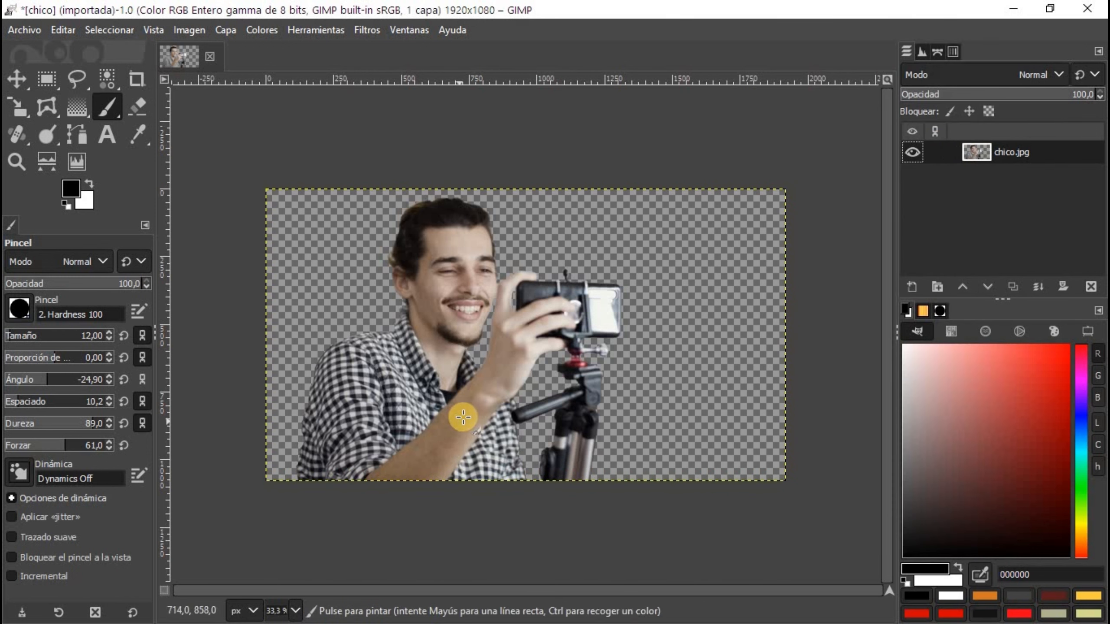
{"action": "right_click", "coordinate": [976, 153]}
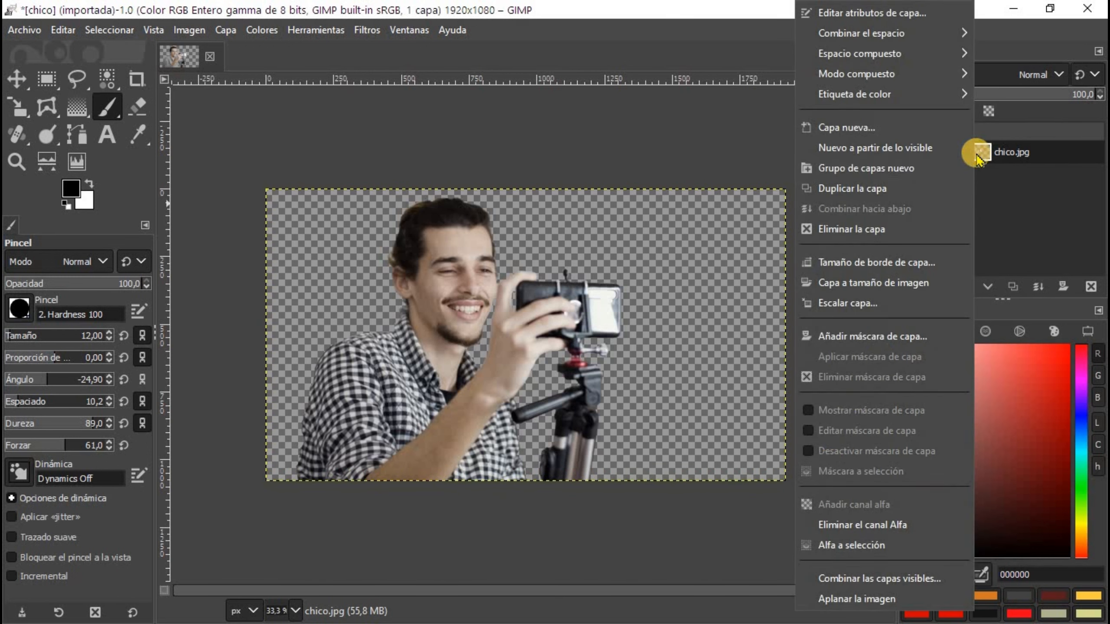
{"action": "left_click", "coordinate": [858, 547]}
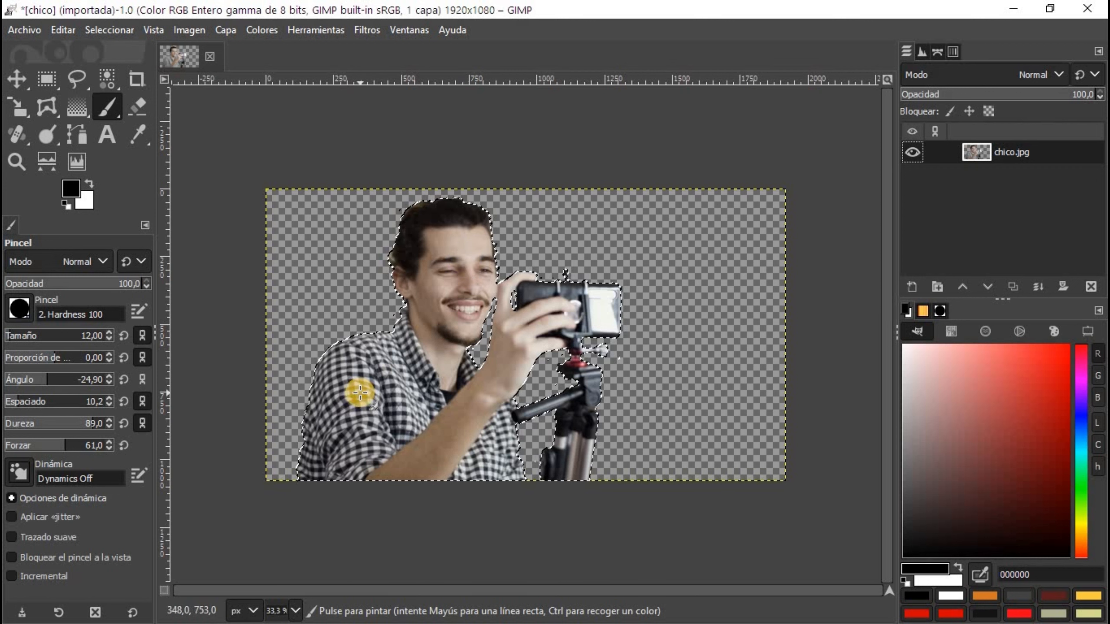
Grow the selection around the cut-out man by 10 px.
{"action": "left_click", "coordinate": [109, 30]}
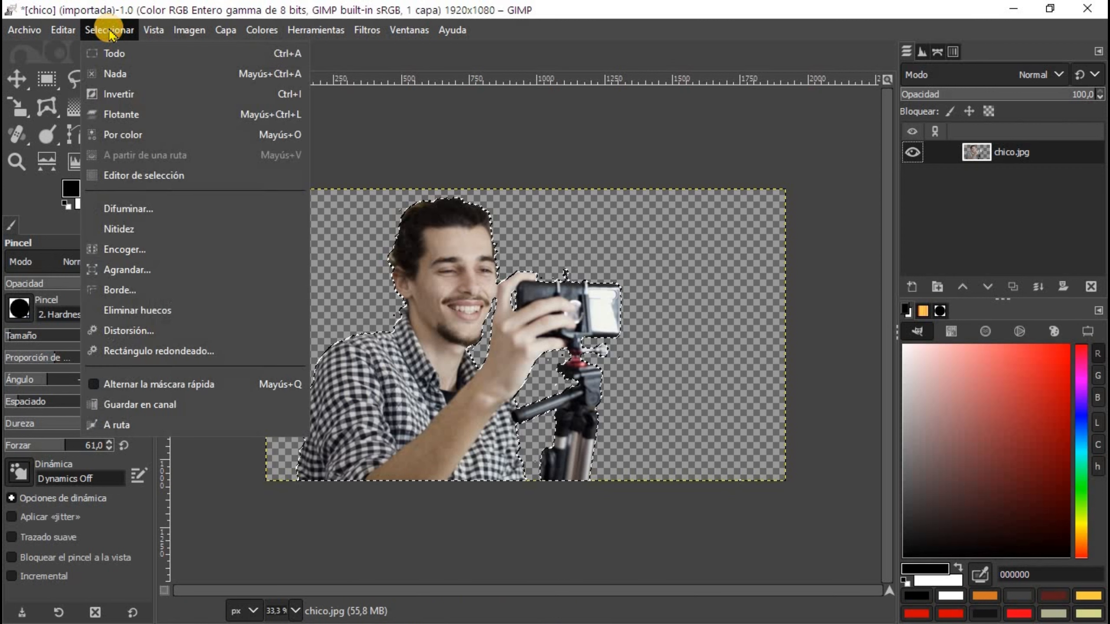
{"action": "left_click", "coordinate": [116, 270]}
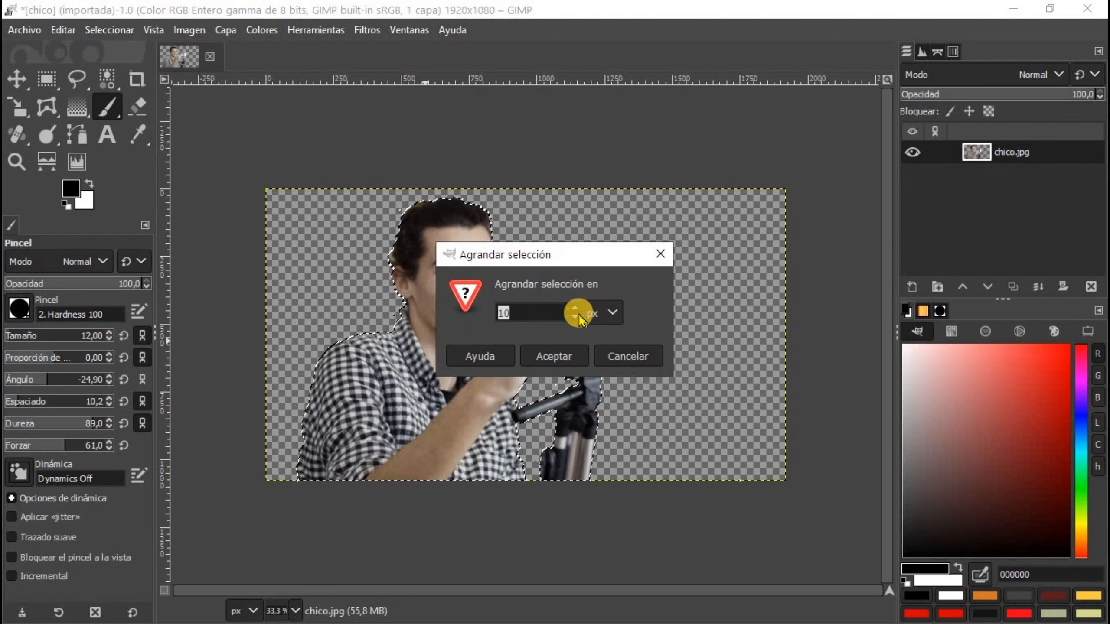
{"action": "left_click", "coordinate": [550, 356]}
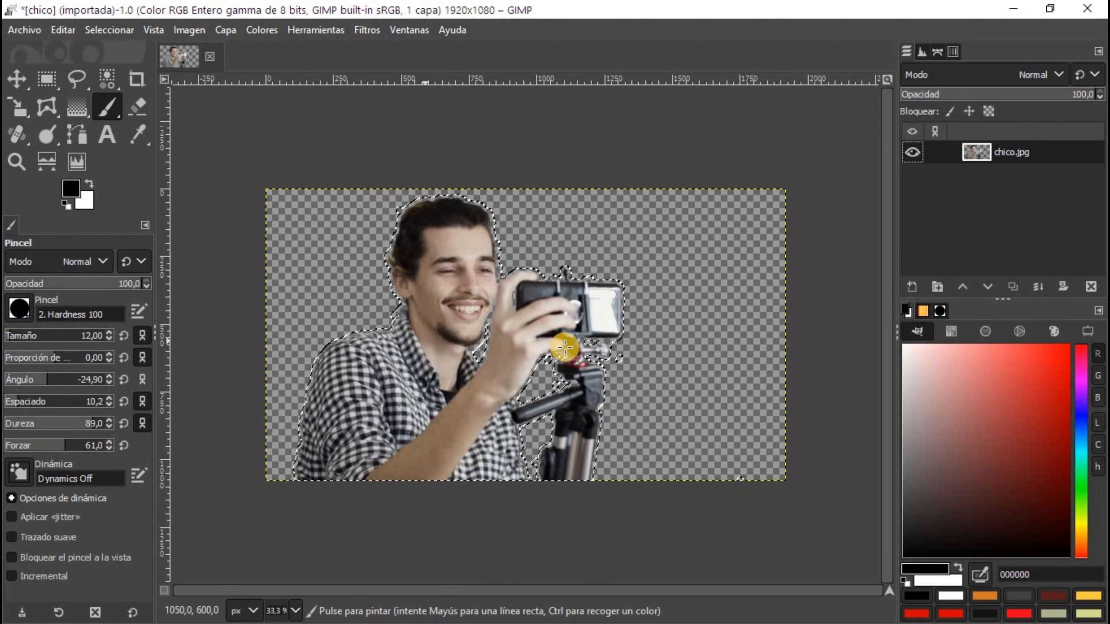
Create a new 1920 × 1080 px layer named Brillo2, filled with transparency.
{"action": "right_click", "coordinate": [989, 158]}
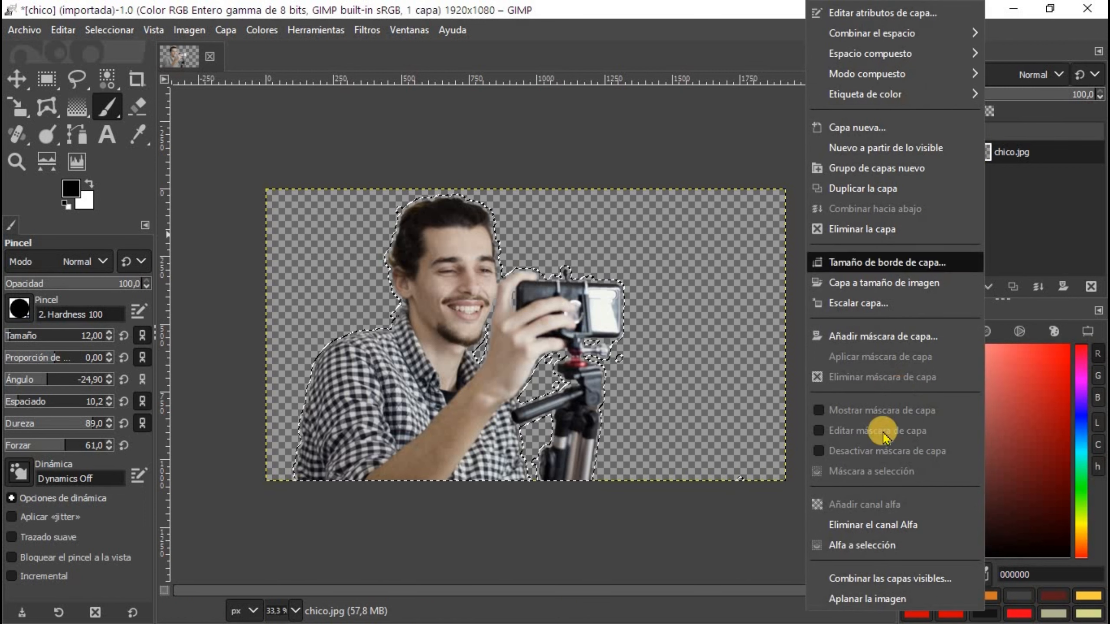
{"action": "left_click", "coordinate": [867, 129]}
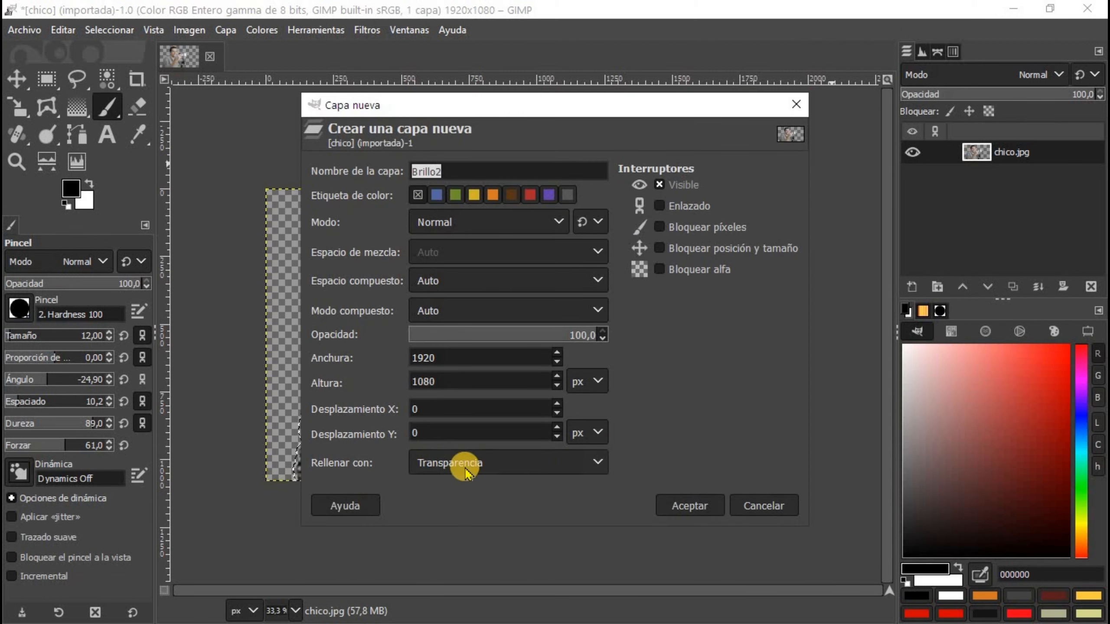
{"action": "left_click", "coordinate": [713, 509]}
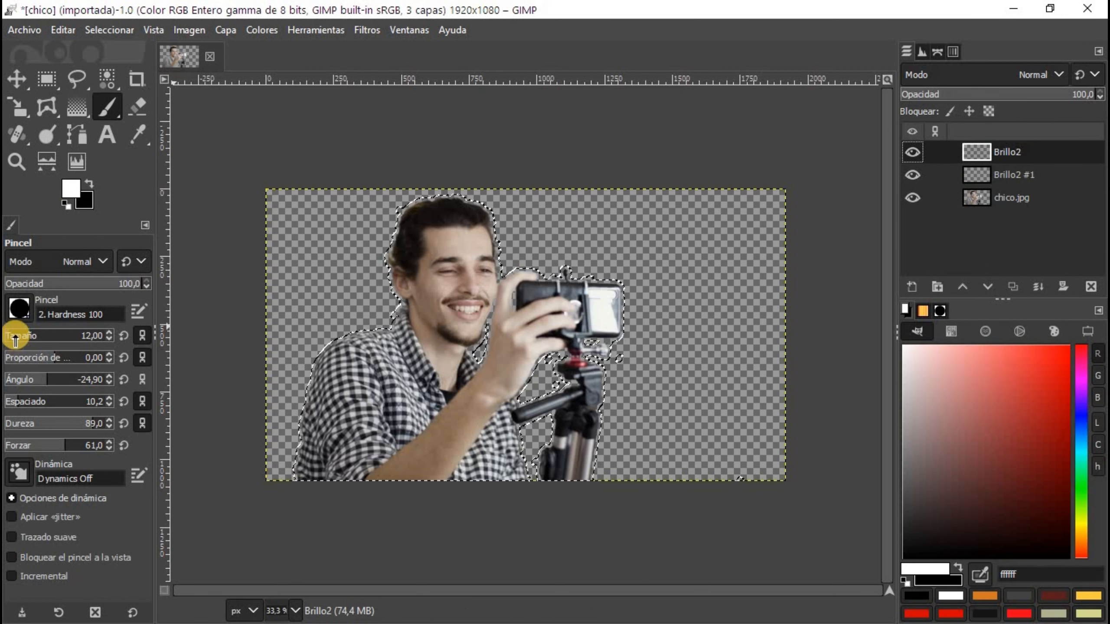
Set the brush size to 89 and paint white along the inside edge of the selection on the Brillo2 layer.
{"action": "left_click", "coordinate": [20, 335]}
{"action": "left_click", "coordinate": [27, 339]}
{"action": "left_click_drag", "start_coordinate": [302, 477], "coordinate": [309, 415]}
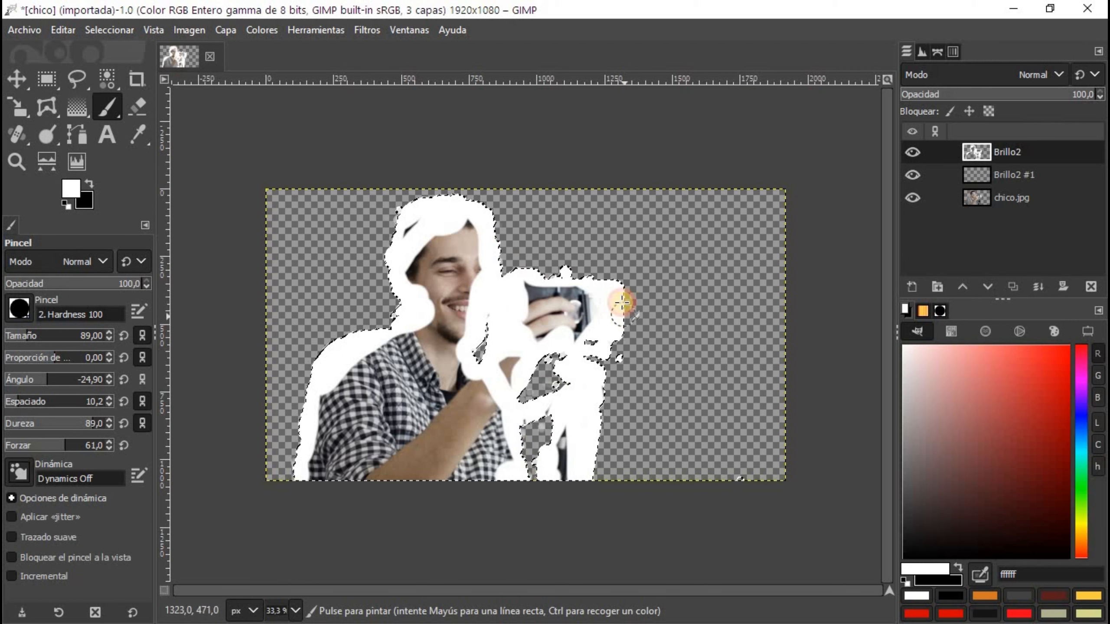
Place the white-painted Brillo2 layer directly below chico.jpg and delete the empty Brillo2 #1 layer.
{"action": "left_click_drag", "start_coordinate": [976, 197], "coordinate": [970, 175]}
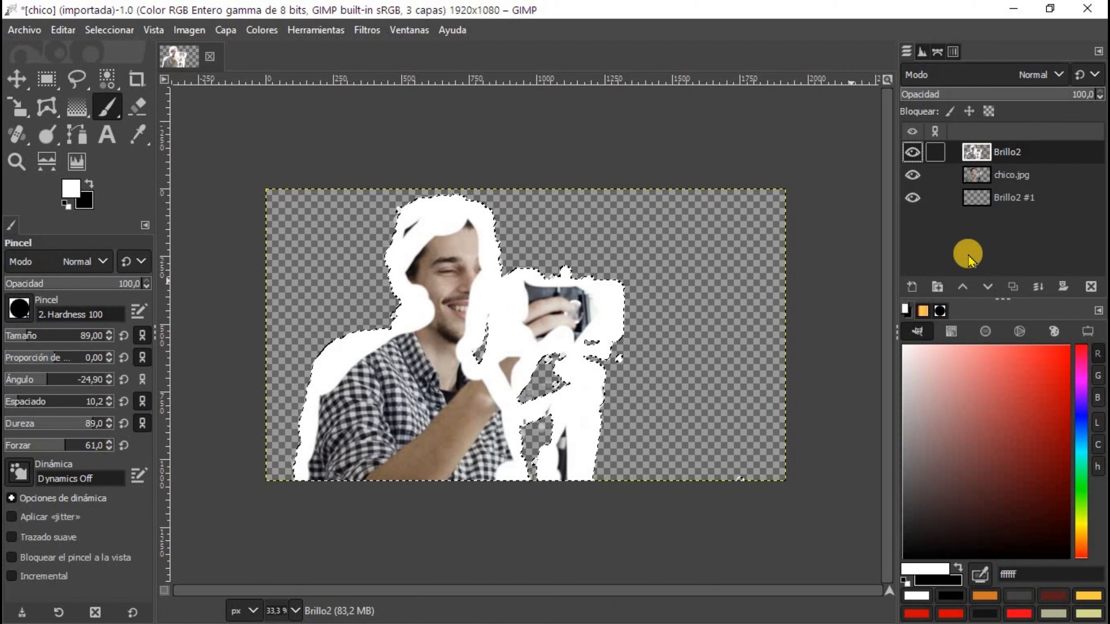
{"action": "left_click", "coordinate": [989, 286]}
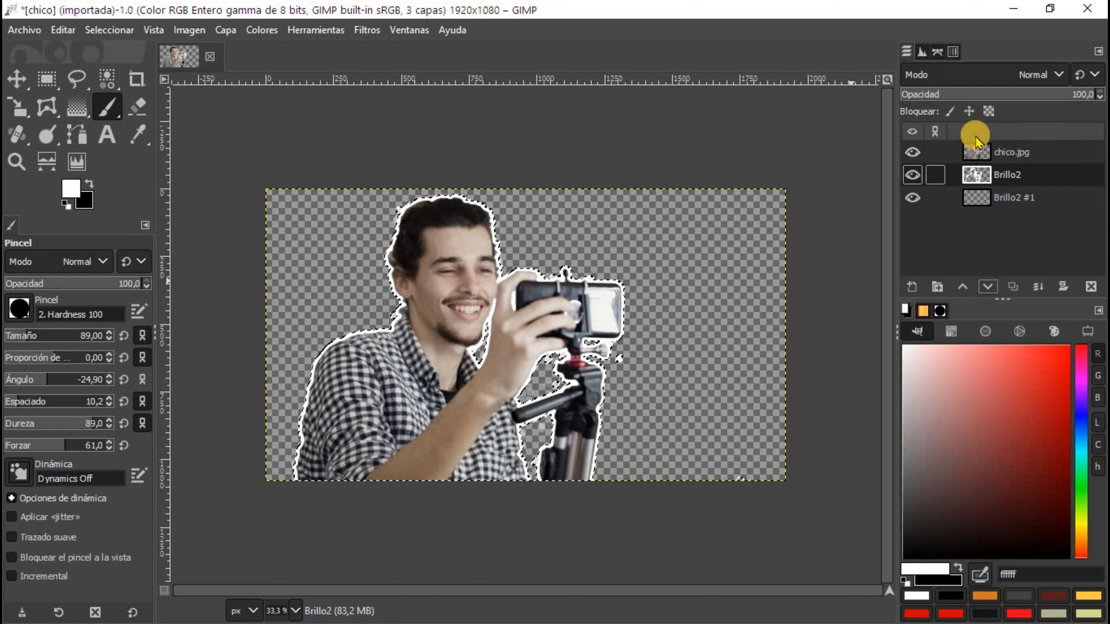
Clear the selection and erase the stray white spot beside the tripod knob on the Brillo2 layer.
{"action": "left_click", "coordinate": [109, 30]}
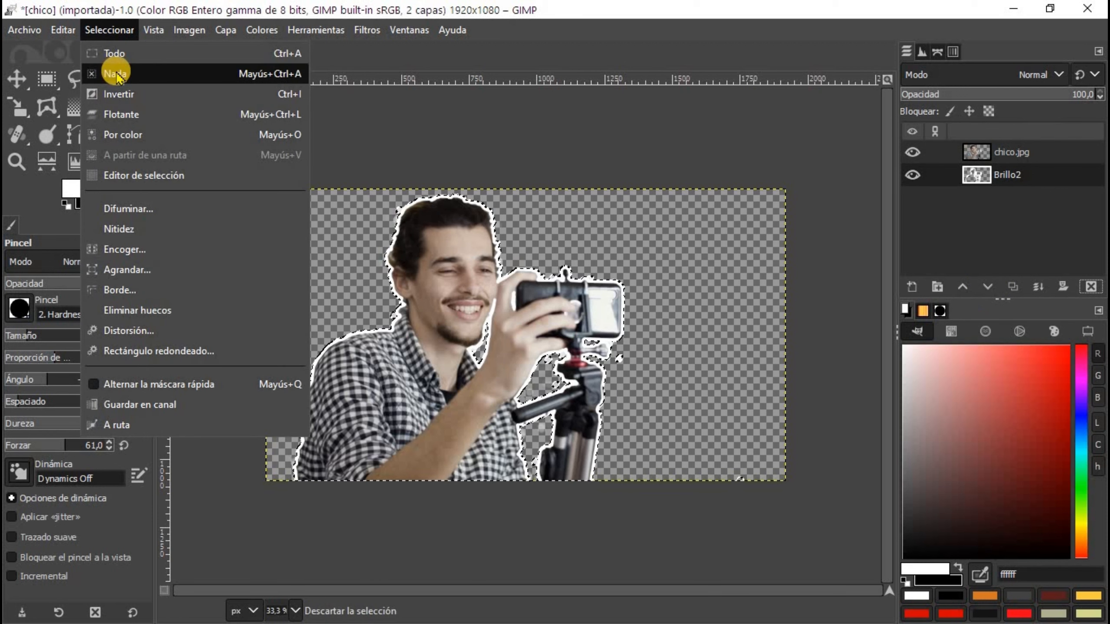
{"action": "left_click", "coordinate": [113, 72]}
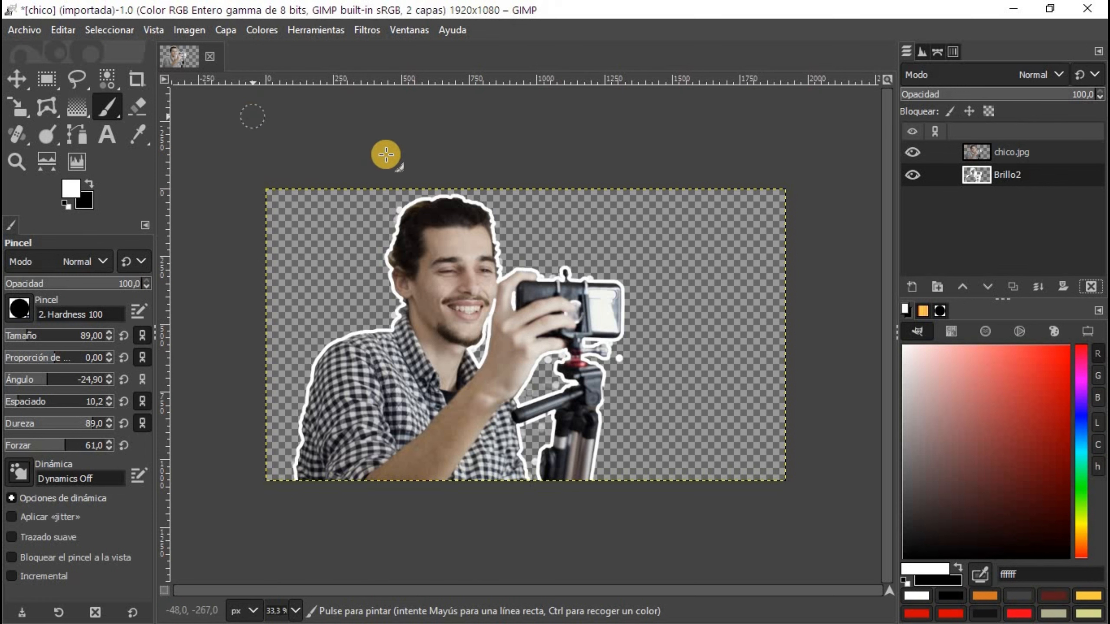
{"action": "left_click", "coordinate": [137, 106]}
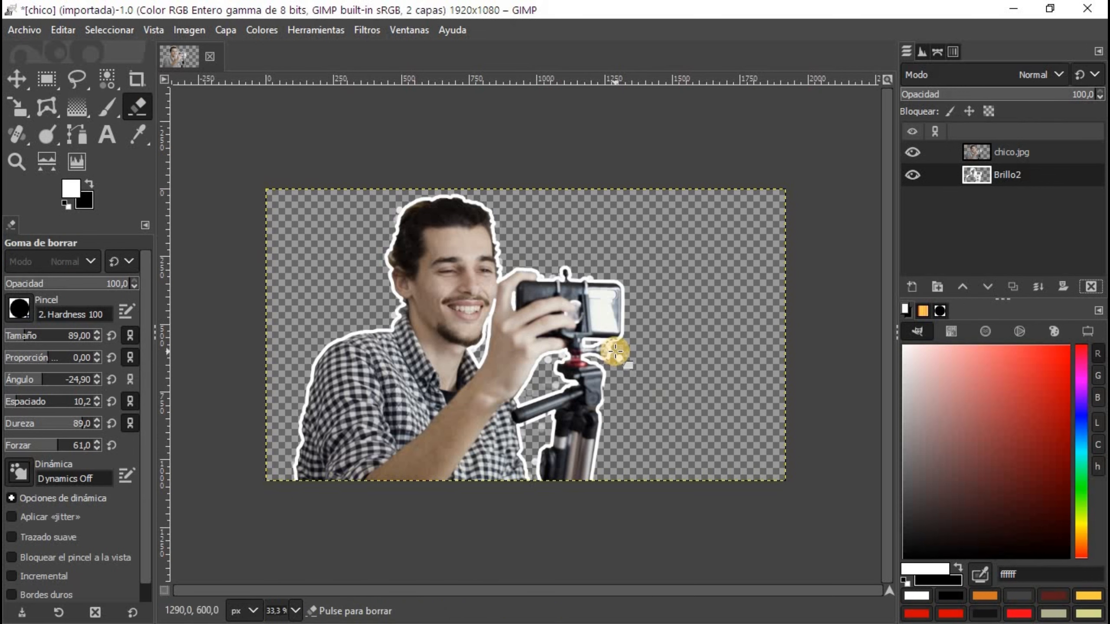
{"action": "key", "text": "1"}
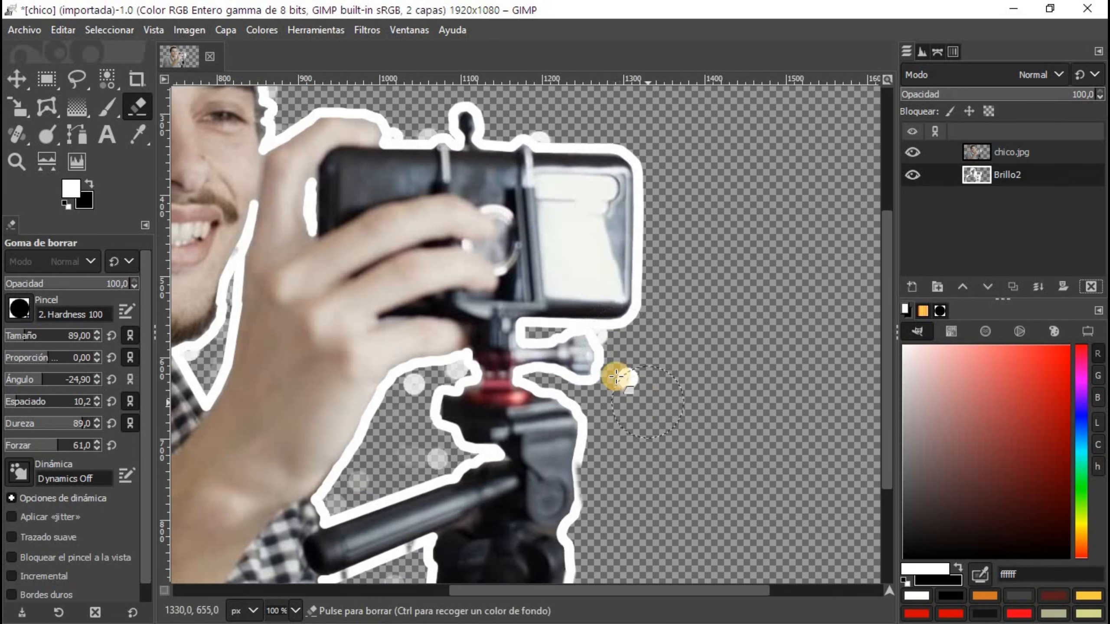
{"action": "left_click", "coordinate": [649, 384]}
{"action": "left_click", "coordinate": [640, 383]}
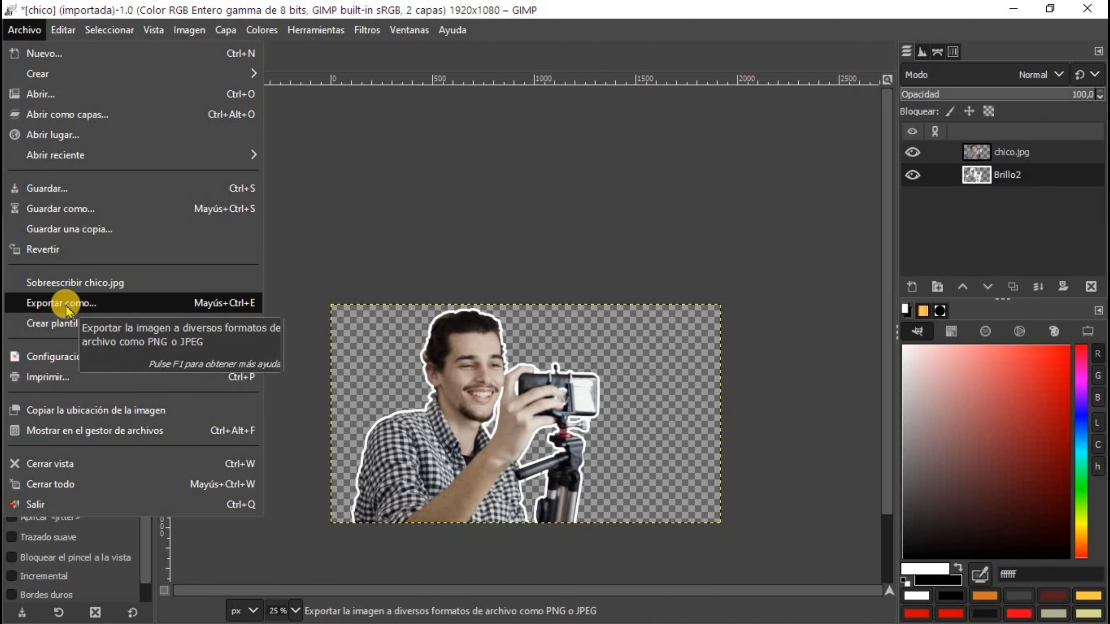
Export the cutout image as chico.png into the CAP_Freeze_Intro folder.
{"action": "left_click", "coordinate": [63, 300]}
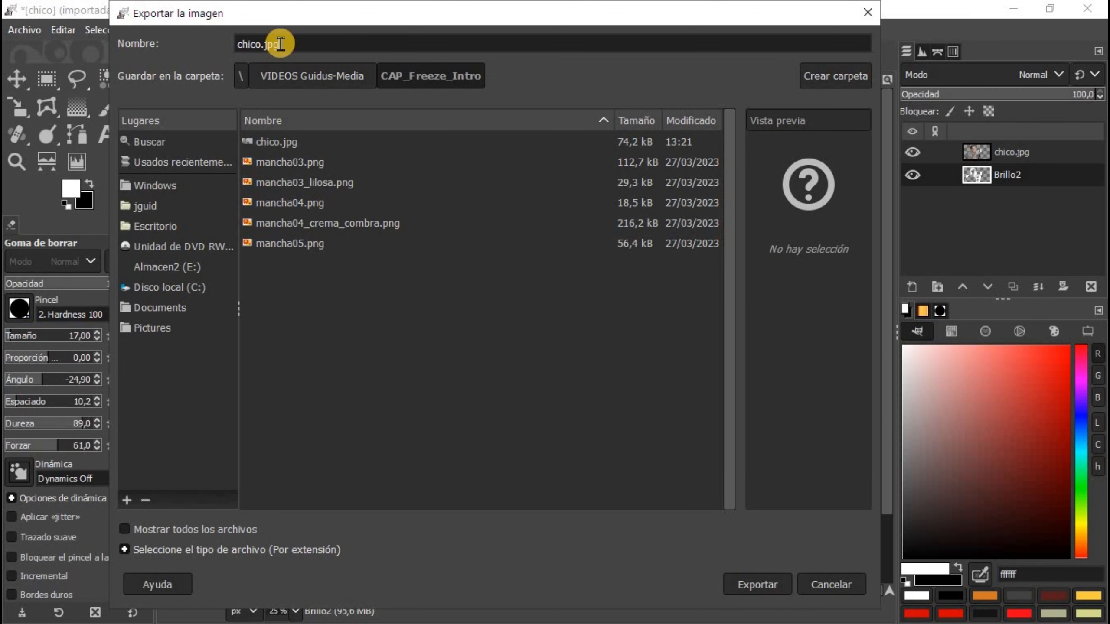
{"action": "key", "text": "Return"}
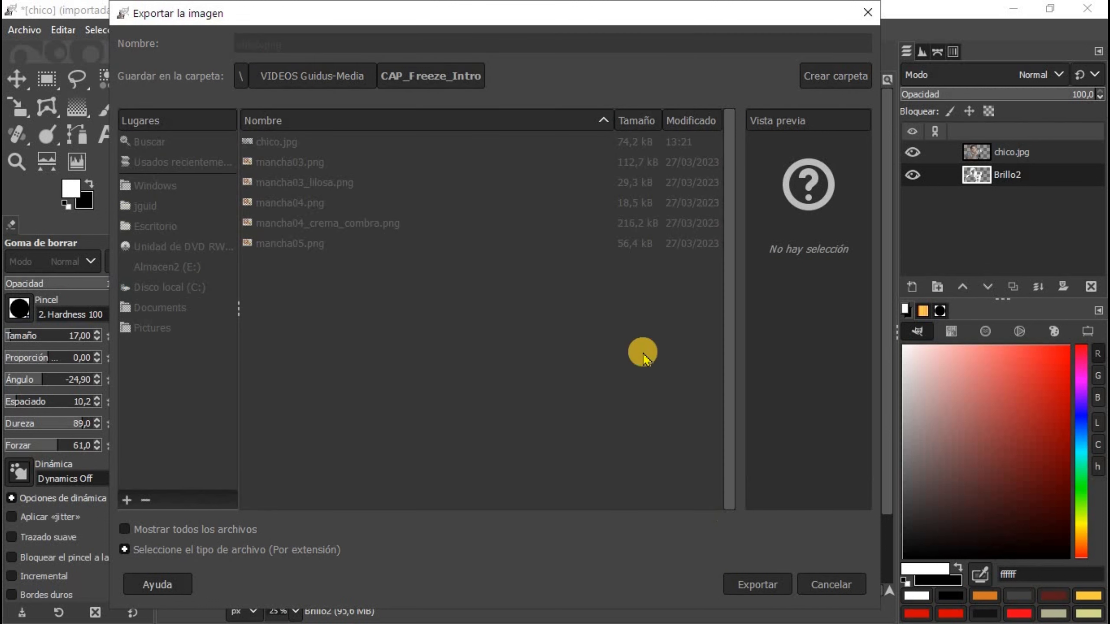
{"action": "left_click", "coordinate": [595, 487]}
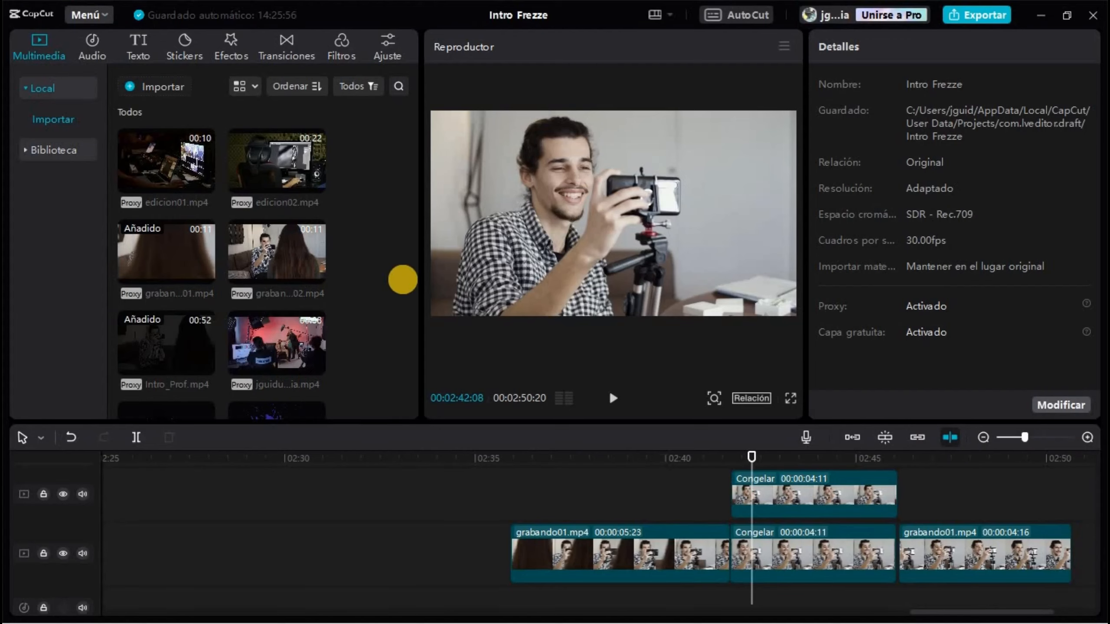
Switch to CapCut and import chico.png into the project's local media.
{"action": "scroll", "coordinate": [376, 289], "scroll_direction": "down", "scroll_amount": 3}
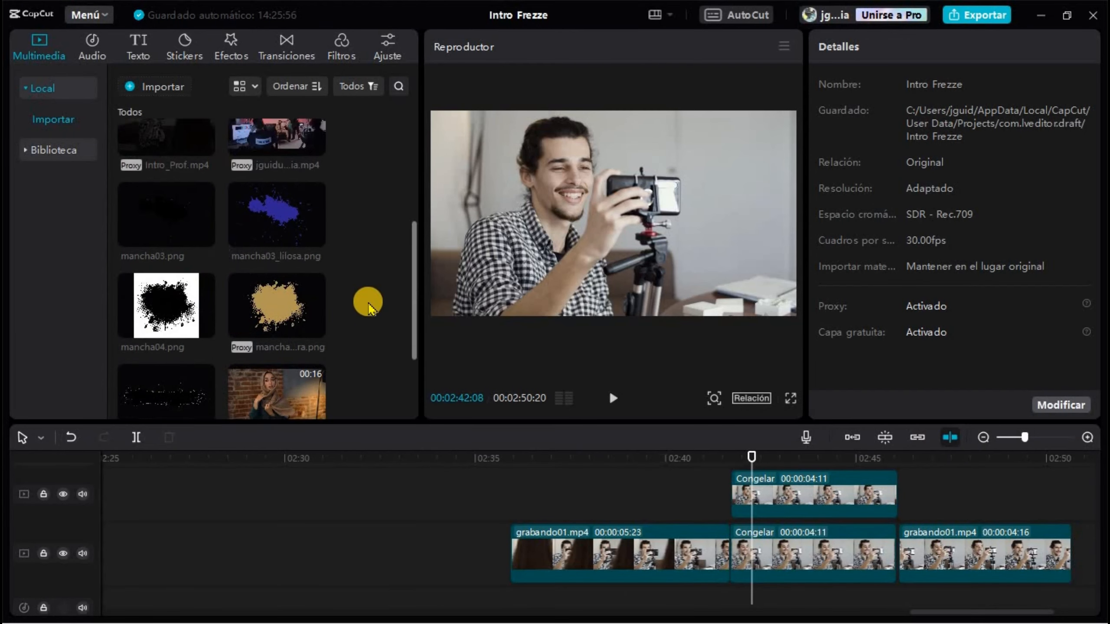
{"action": "left_click", "coordinate": [160, 90]}
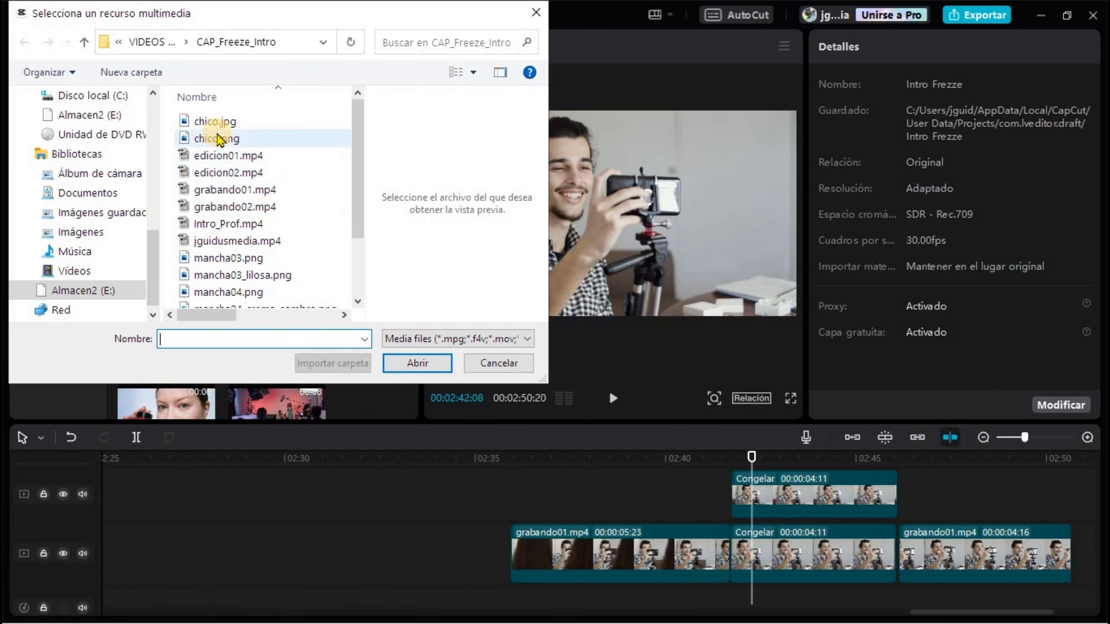
{"action": "double_click", "coordinate": [217, 139]}
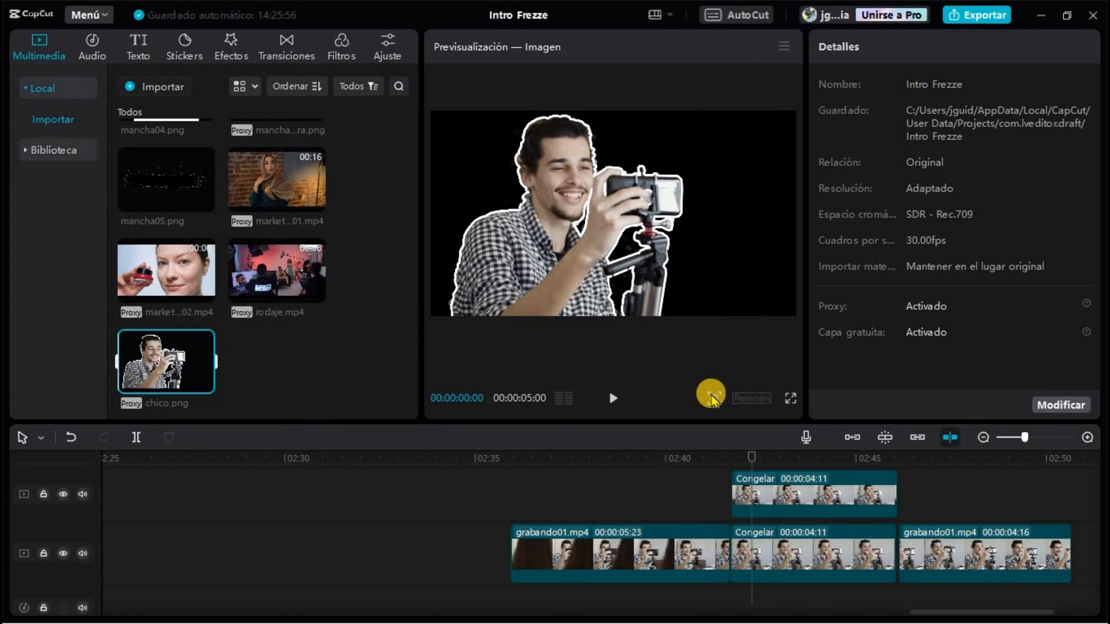
Delete the upper Congelar clip and place chico.png on a track above the remaining Congelar clip.
{"action": "left_click", "coordinate": [807, 505]}
{"action": "key", "text": "Delete"}
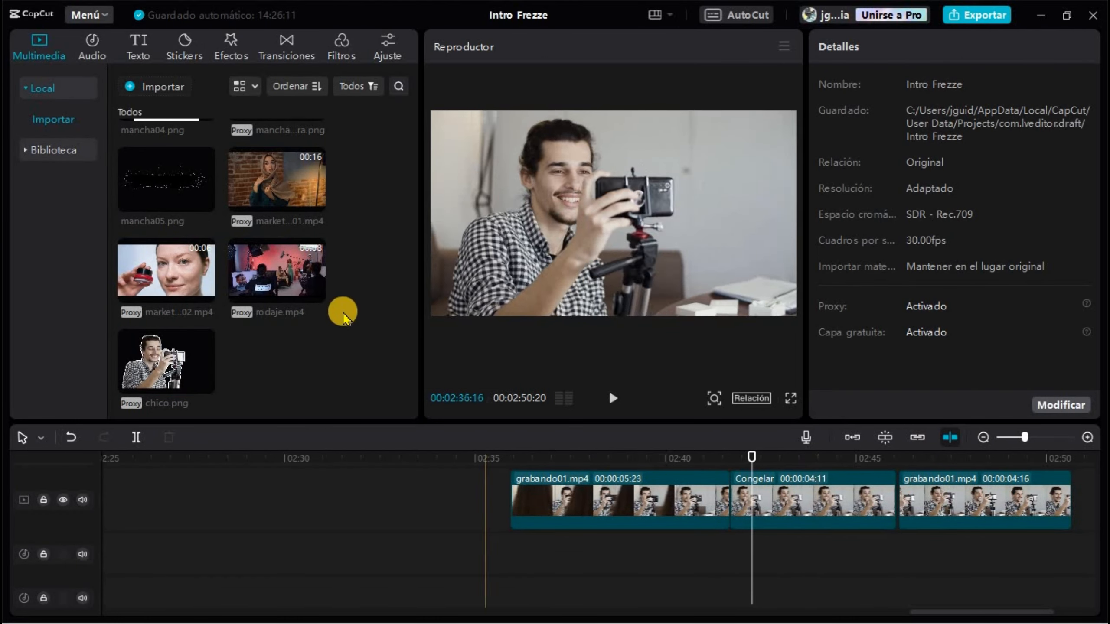
{"action": "left_click_drag", "start_coordinate": [146, 374], "coordinate": [727, 477]}
Align the start of chico.png with the Congelar clip, trim its end to match, and play the result.
{"action": "left_click_drag", "start_coordinate": [1023, 437], "coordinate": [1029, 436]}
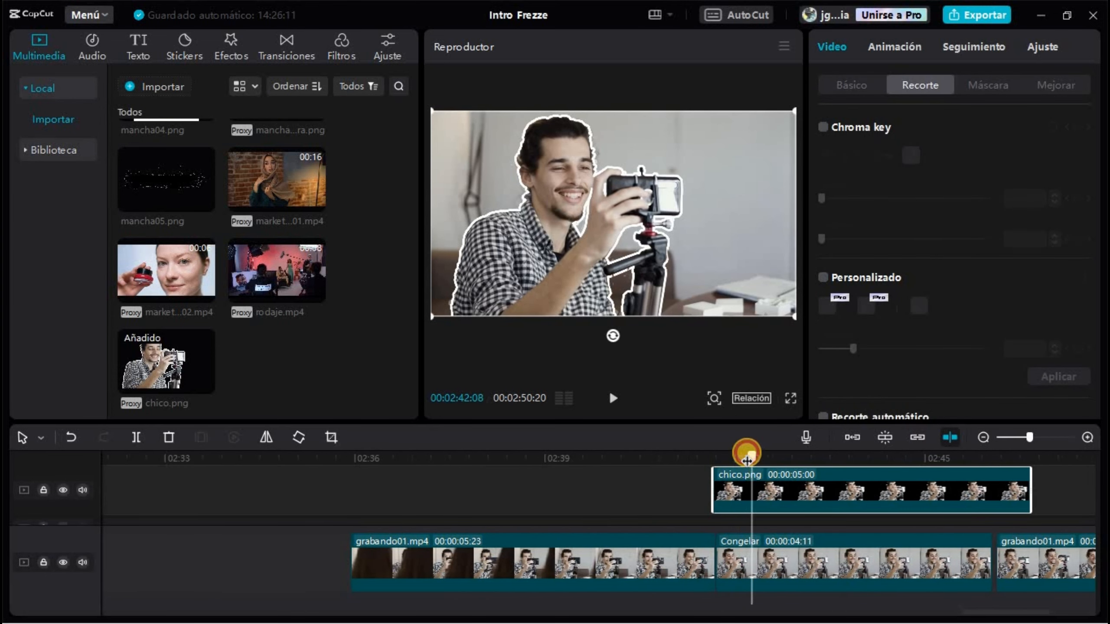
{"action": "left_click_drag", "start_coordinate": [747, 460], "coordinate": [752, 502]}
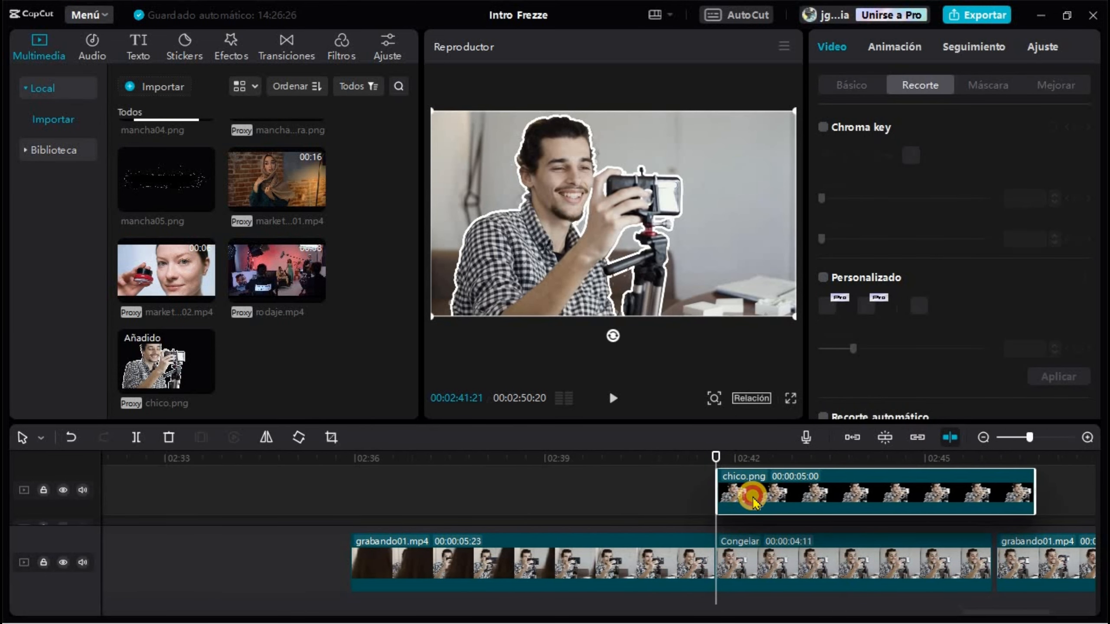
{"action": "left_click_drag", "start_coordinate": [1034, 481], "coordinate": [992, 499]}
{"action": "left_click", "coordinate": [613, 398]}
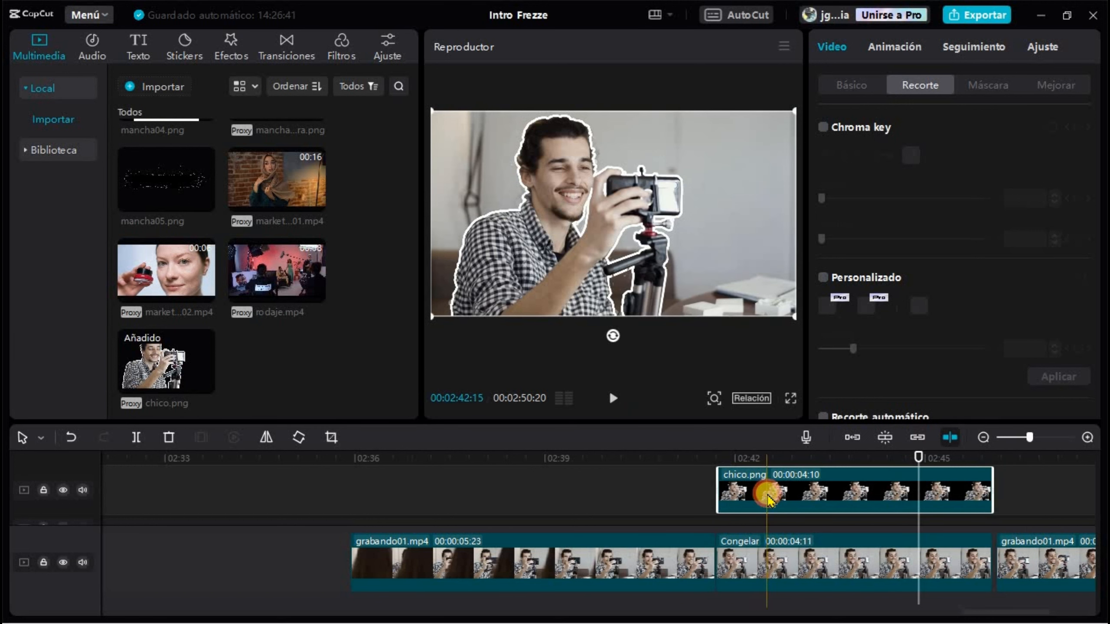
Try keyframing chico.png from 100% scale at 02:41:22 to 115% at 02:44:00, positioned at X 188, Y -102.
{"action": "left_click", "coordinate": [720, 479]}
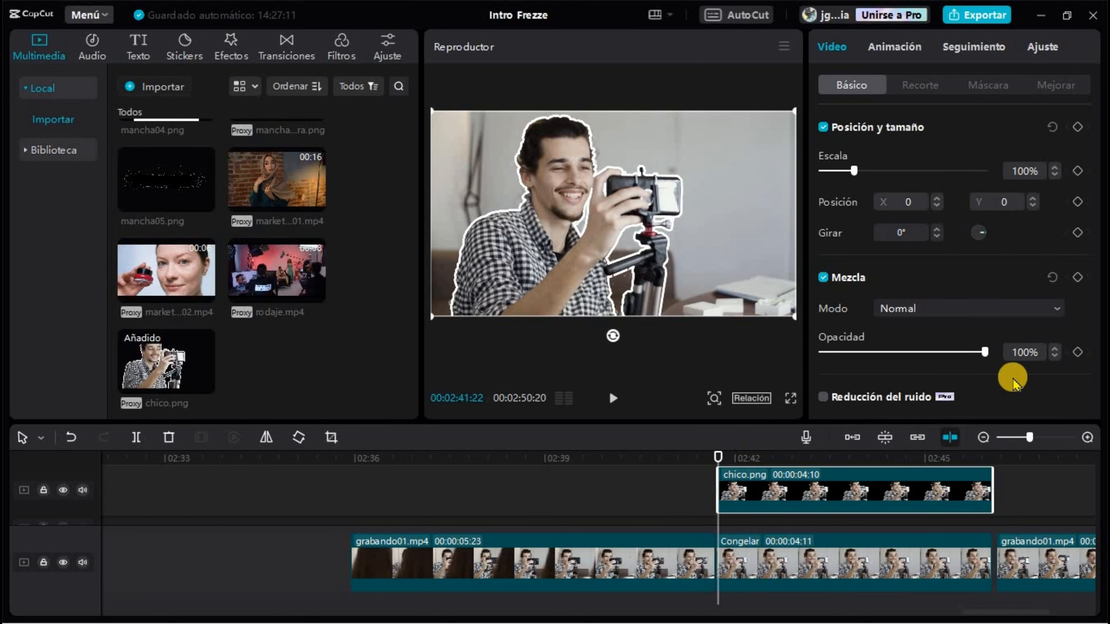
{"action": "left_click", "coordinate": [1077, 171]}
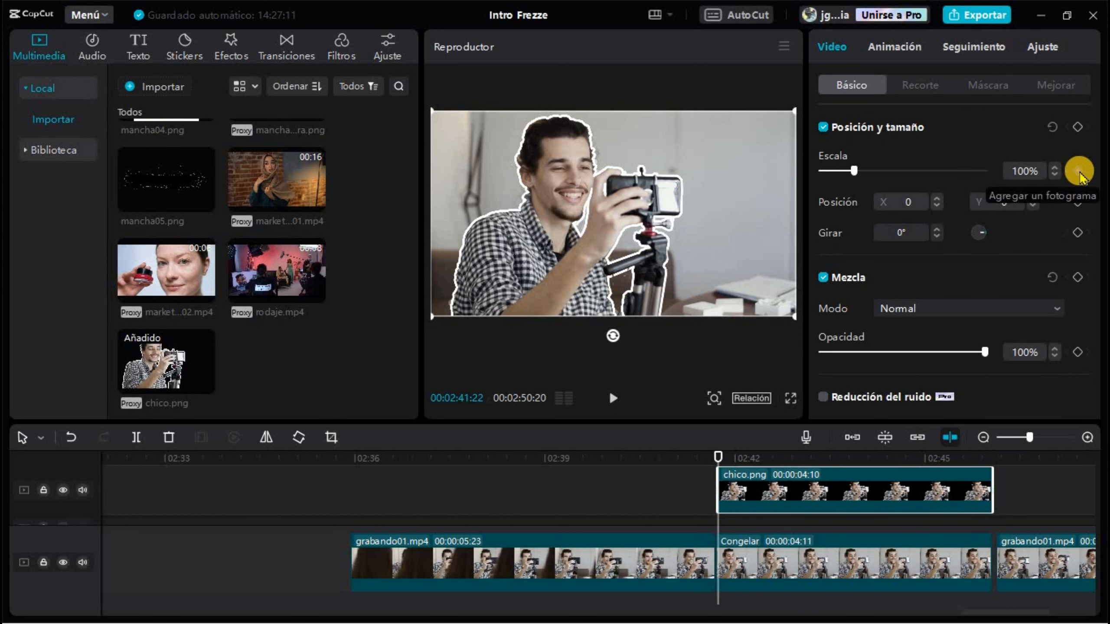
{"action": "left_click_drag", "start_coordinate": [718, 457], "coordinate": [861, 463]}
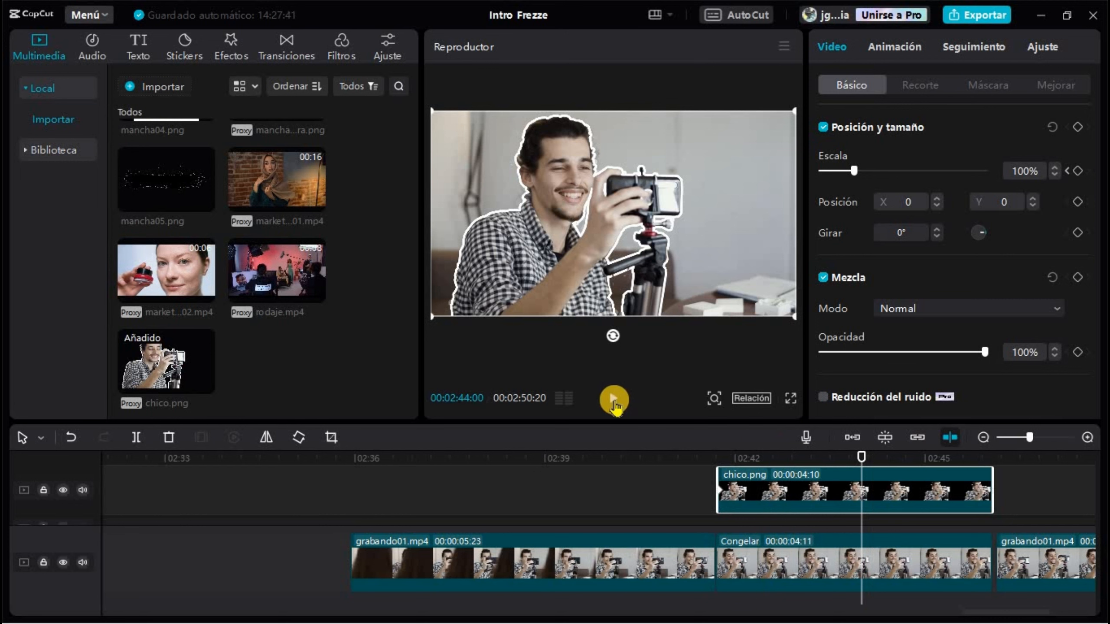
{"action": "left_click", "coordinate": [855, 499]}
{"action": "left_click", "coordinate": [560, 300]}
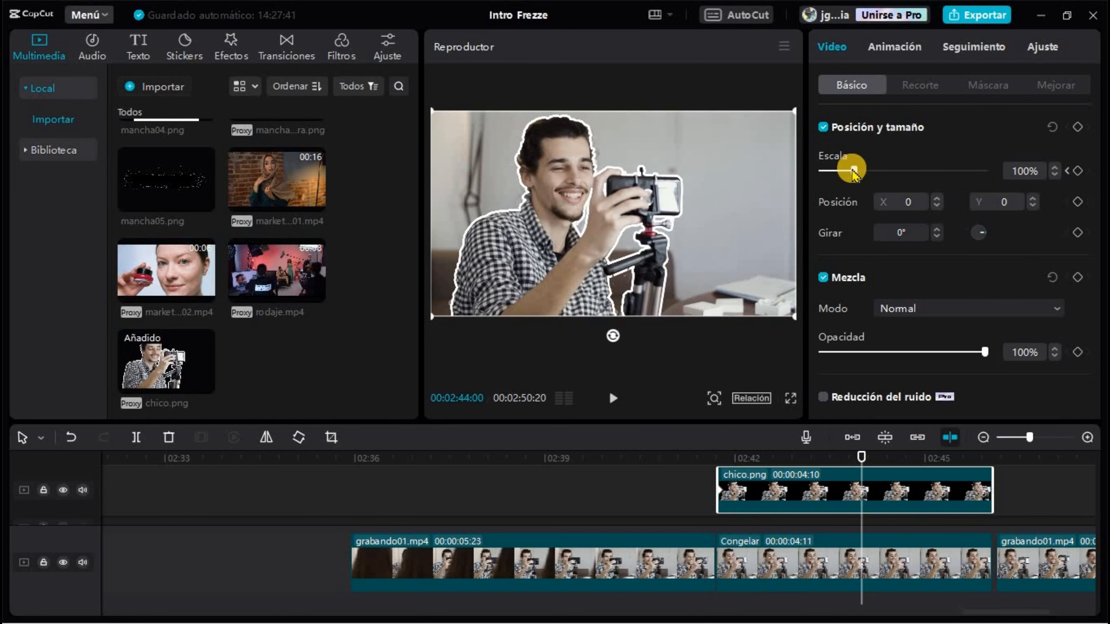
{"action": "left_click_drag", "start_coordinate": [854, 171], "coordinate": [859, 171]}
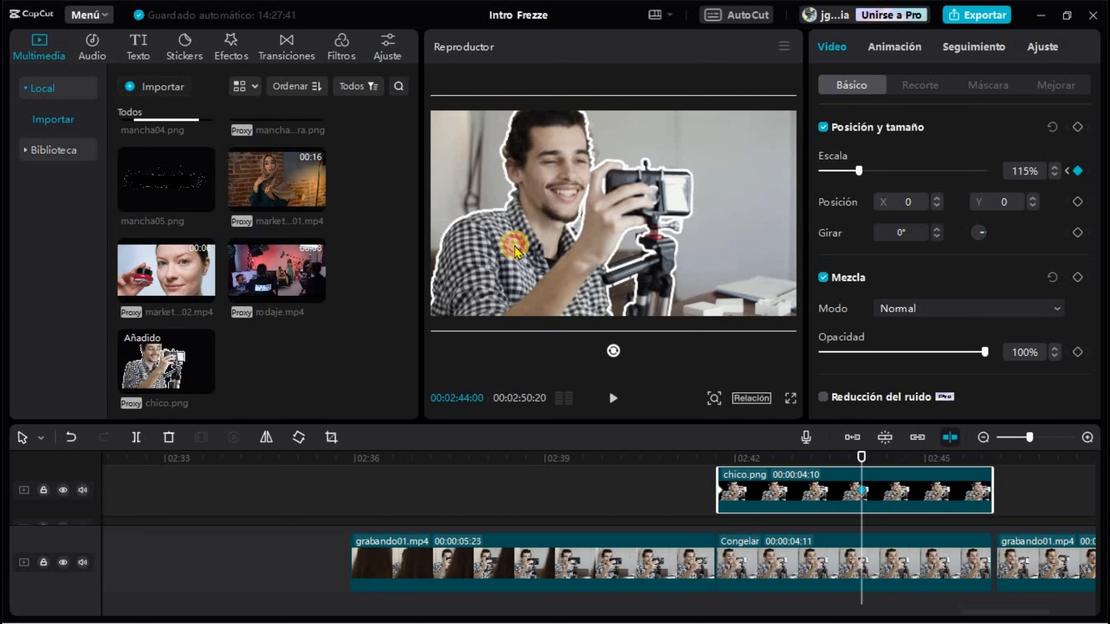
{"action": "left_click_drag", "start_coordinate": [519, 249], "coordinate": [538, 252]}
{"action": "left_click", "coordinate": [1076, 202]}
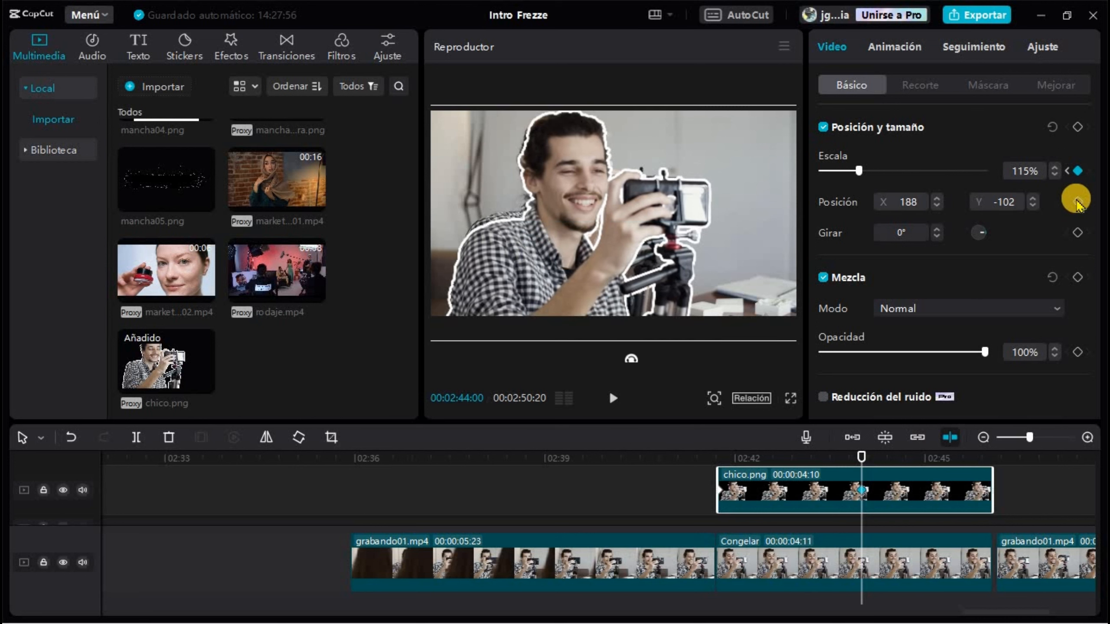
{"action": "left_click", "coordinate": [1076, 202]}
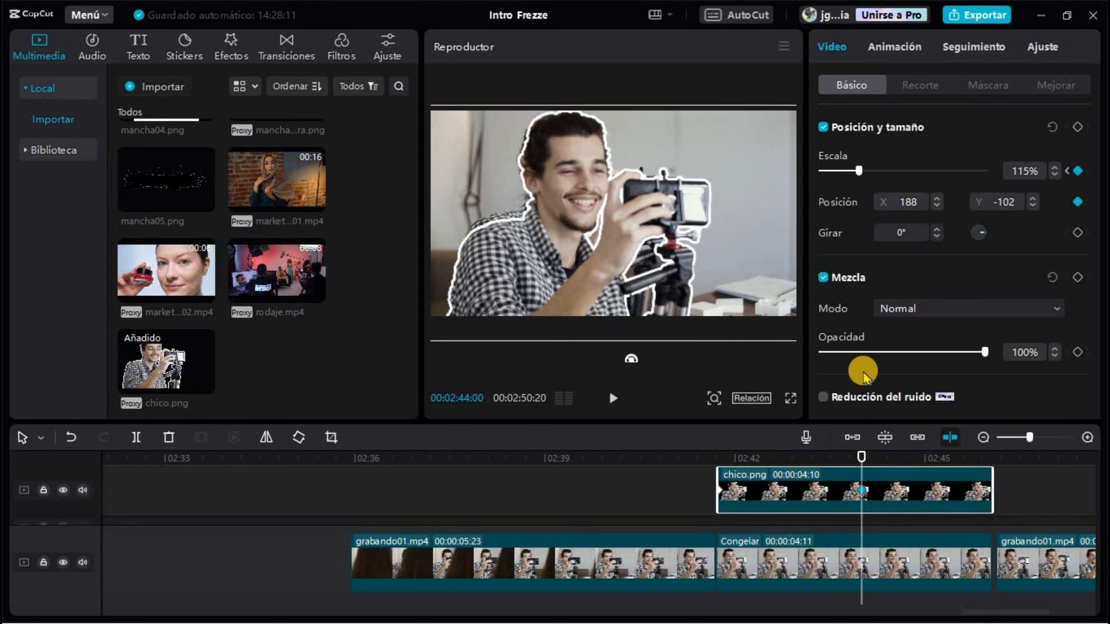
Return to the start of chico.png and reset its position and size settings, including the keyframes.
{"action": "key", "text": "Left"}
{"action": "key", "text": "Left"}
{"action": "key", "text": "Left"}
{"action": "key", "text": "Left"}
{"action": "key", "text": "Left"}
{"action": "key", "text": "Left"}
{"action": "key", "text": "Left"}
{"action": "key", "text": "Left"}
{"action": "key", "text": "Left"}
{"action": "key", "text": "Left"}
{"action": "key", "text": "Left"}
{"action": "key", "text": "Left"}
{"action": "key", "text": "Left"}
{"action": "key", "text": "Left"}
{"action": "key", "text": "Left"}
{"action": "key", "text": "Left"}
{"action": "key", "text": "Left"}
{"action": "key", "text": "Left"}
{"action": "key", "text": "Left"}
{"action": "key", "text": "Left"}
{"action": "key", "text": "Left"}
{"action": "key", "text": "Left"}
{"action": "key", "text": "Left"}
{"action": "key", "text": "Left"}
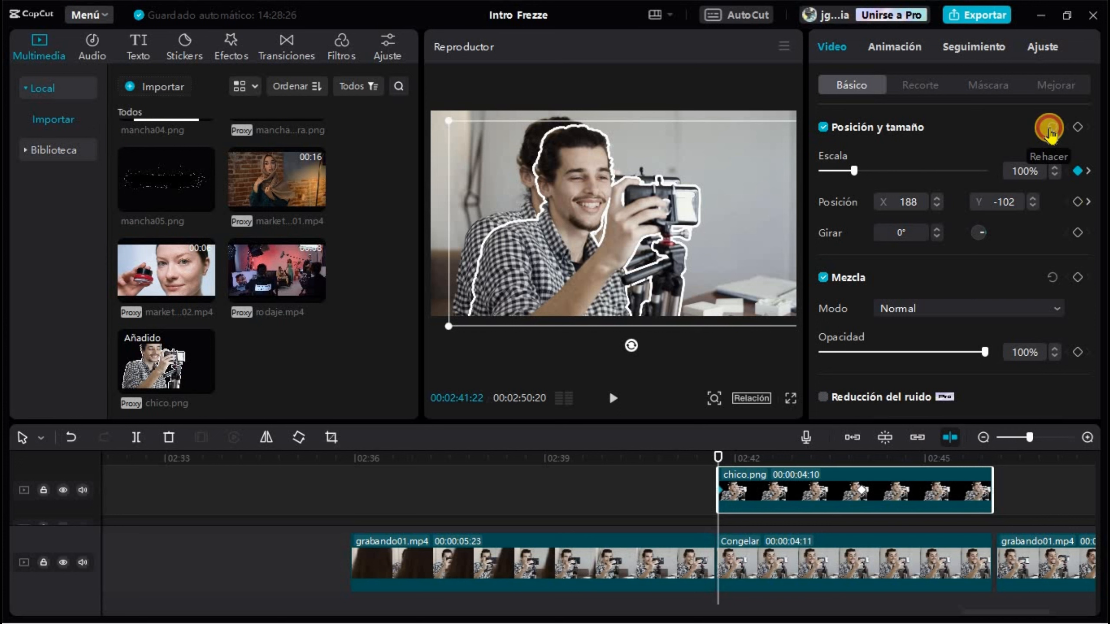
{"action": "left_click", "coordinate": [1050, 129]}
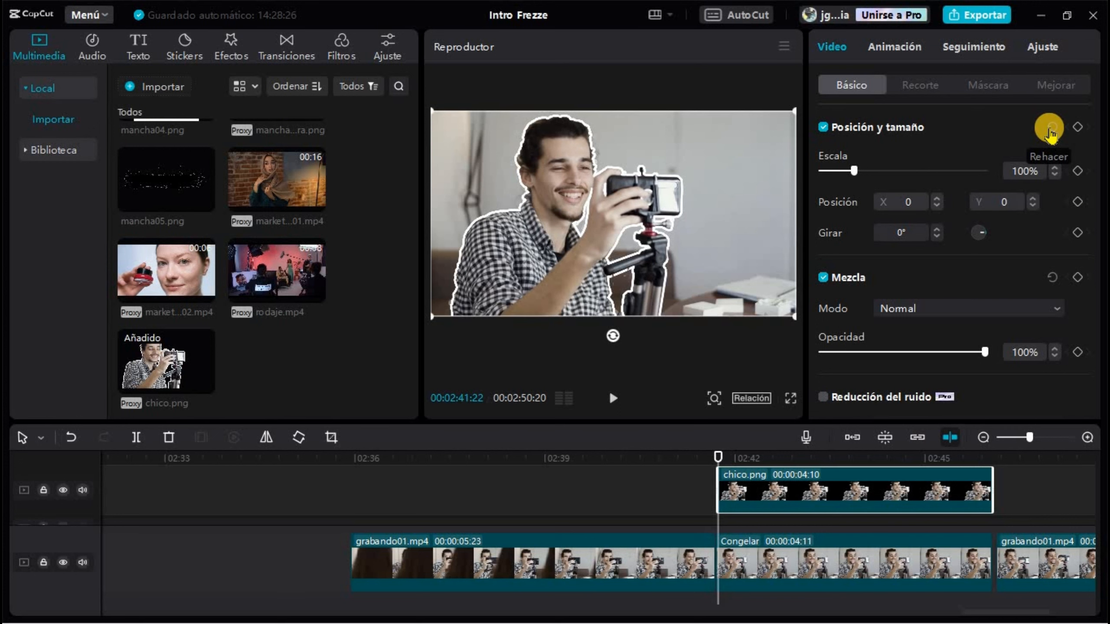
Keyframe chico.png's scale and position at 02:41:22, and scale it to 127% at X 282, Y -98 at 02:43:26.
{"action": "left_click", "coordinate": [1077, 172]}
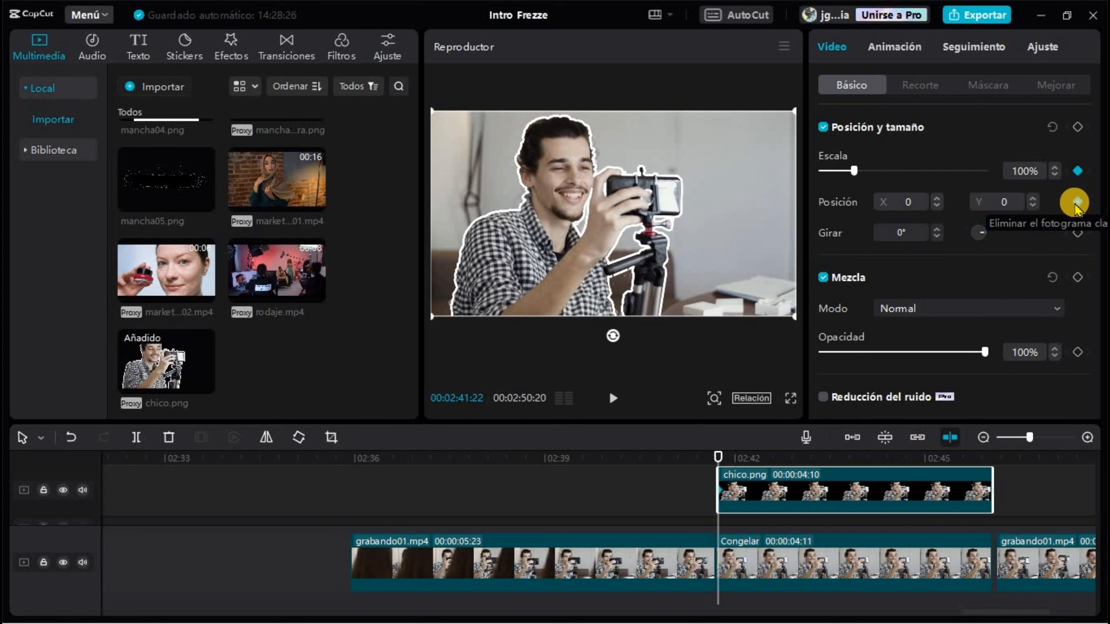
{"action": "key", "text": "Right"}
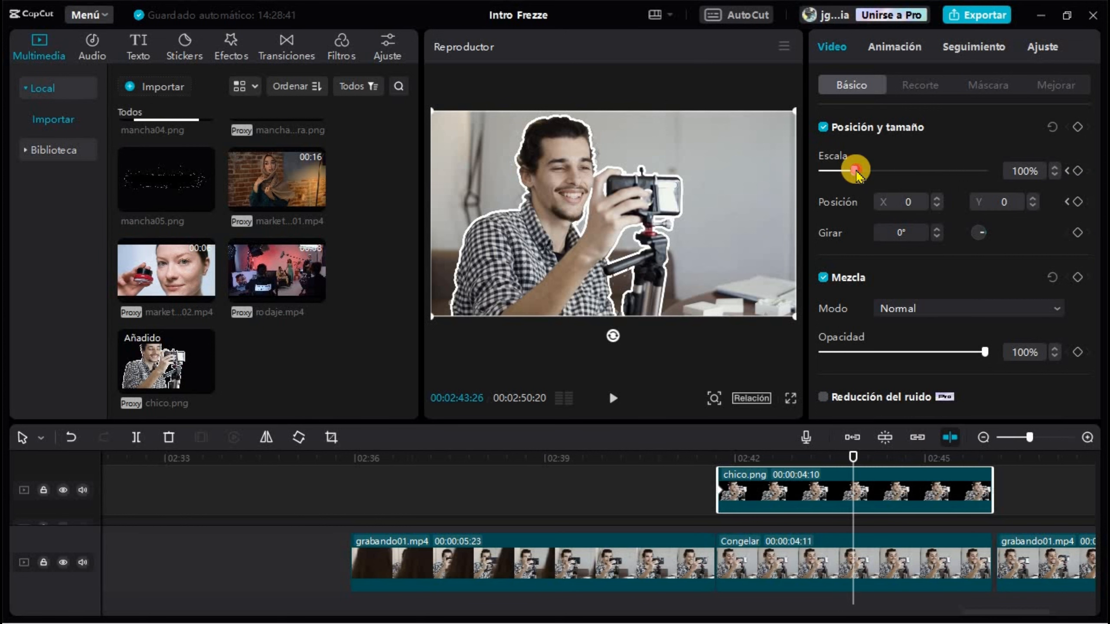
{"action": "left_click_drag", "start_coordinate": [855, 172], "coordinate": [863, 173]}
{"action": "left_click_drag", "start_coordinate": [518, 258], "coordinate": [543, 261]}
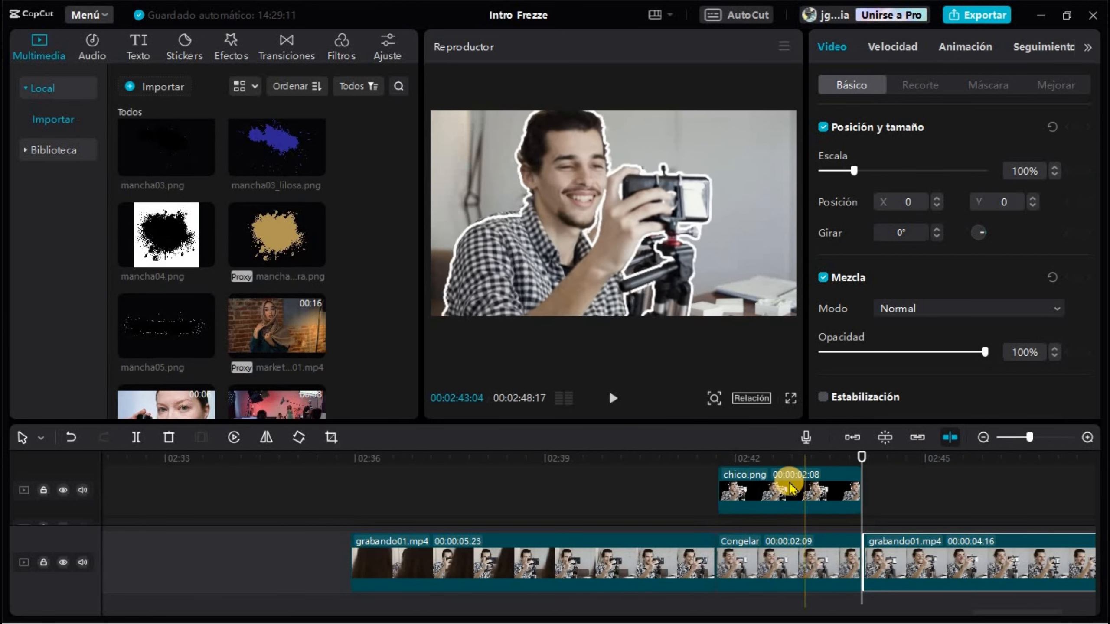
Place mancha04.png on the track beneath chico.png and trim it to the same 00:00:02:08 span.
{"action": "left_click_drag", "start_coordinate": [779, 487], "coordinate": [781, 473]}
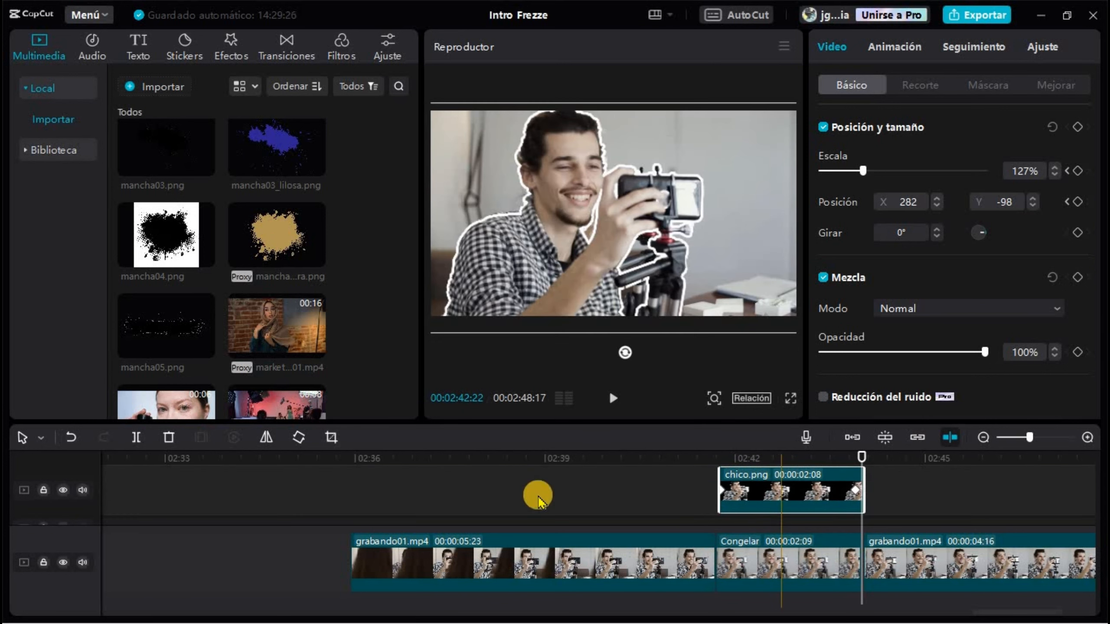
{"action": "left_click", "coordinate": [230, 209]}
{"action": "left_click", "coordinate": [240, 156]}
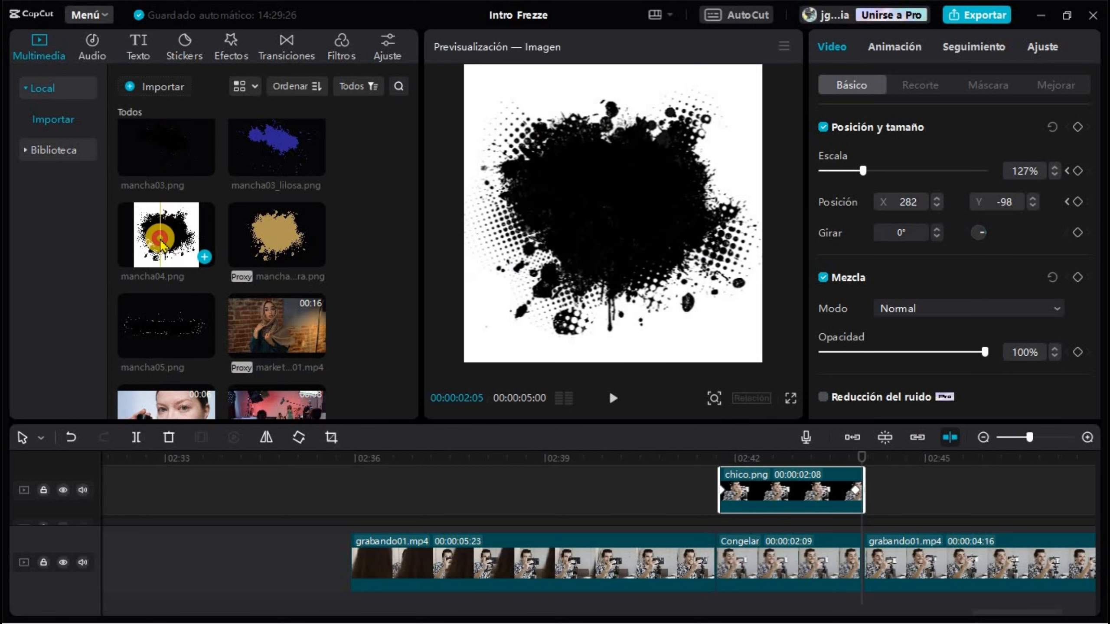
{"action": "left_click_drag", "start_coordinate": [162, 245], "coordinate": [874, 527]}
{"action": "left_click_drag", "start_coordinate": [923, 491], "coordinate": [720, 488]}
{"action": "left_click_drag", "start_coordinate": [1016, 490], "coordinate": [863, 528]}
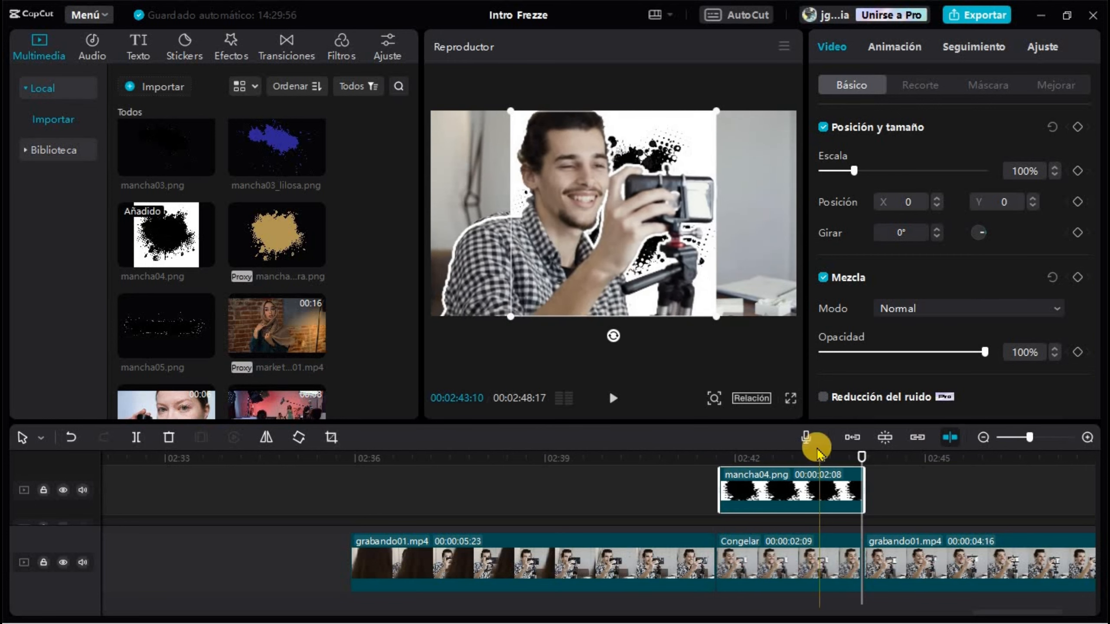
Enlarge mancha04.png to 124% and add a position and size keyframe at 02:41:23.
{"action": "left_click_drag", "start_coordinate": [715, 316], "coordinate": [758, 322]}
{"action": "left_click_drag", "start_coordinate": [862, 449], "coordinate": [718, 471]}
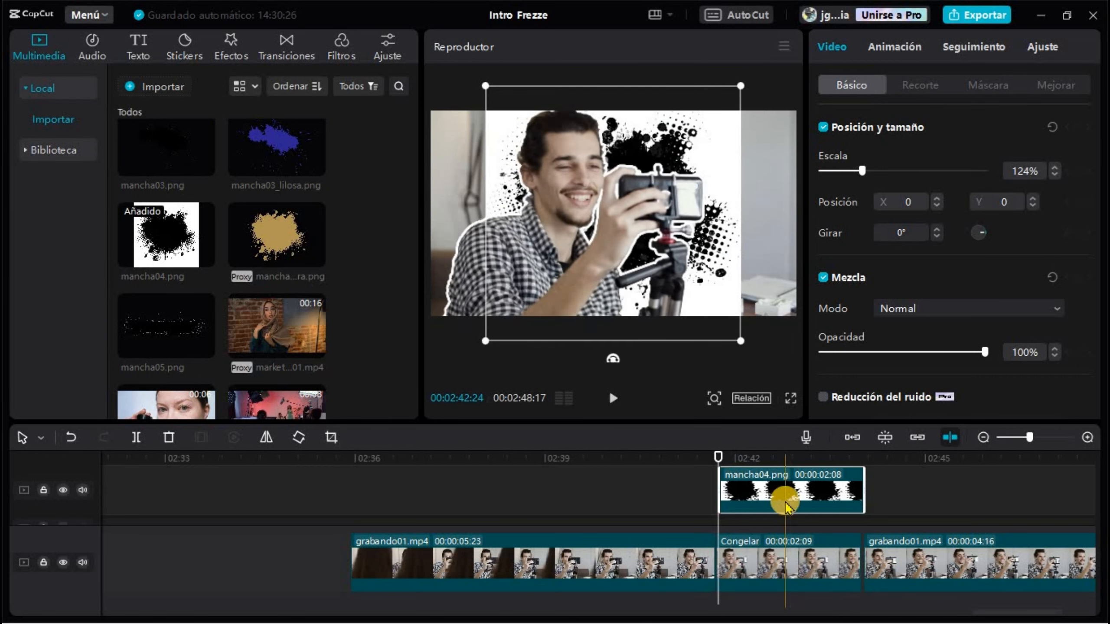
{"action": "key", "text": "Right"}
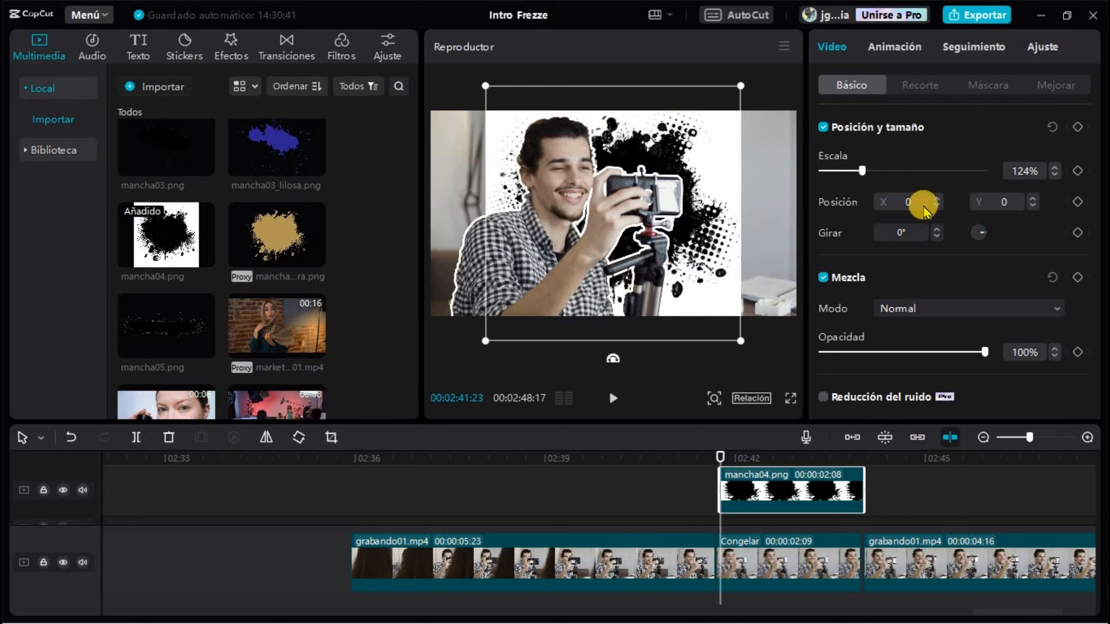
{"action": "left_click", "coordinate": [1077, 127]}
At 02:44:00, enlarge mancha04.png to 177% and set its X position to 171.
{"action": "key", "text": "Right"}
{"action": "key", "text": "Right"}
{"action": "key", "text": "Right"}
{"action": "key", "text": "Right"}
{"action": "key", "text": "Right"}
{"action": "key", "text": "Right"}
{"action": "key", "text": "Right"}
{"action": "key", "text": "Right"}
{"action": "key", "text": "Right"}
{"action": "key", "text": "Right"}
{"action": "key", "text": "Right"}
{"action": "key", "text": "Right"}
{"action": "key", "text": "Right"}
{"action": "key", "text": "Right"}
{"action": "key", "text": "Right"}
{"action": "key", "text": "Right"}
{"action": "key", "text": "Right"}
{"action": "key", "text": "Right"}
{"action": "key", "text": "Right"}
{"action": "key", "text": "Right"}
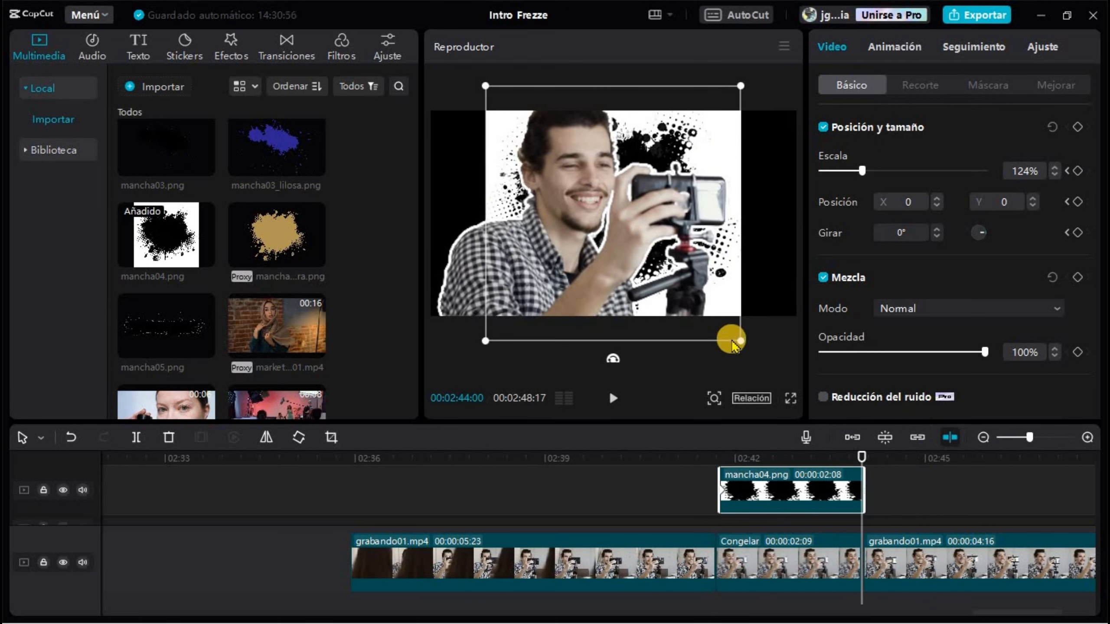
{"action": "left_click_drag", "start_coordinate": [739, 340], "coordinate": [804, 394]}
{"action": "left_click", "coordinate": [1078, 202]}
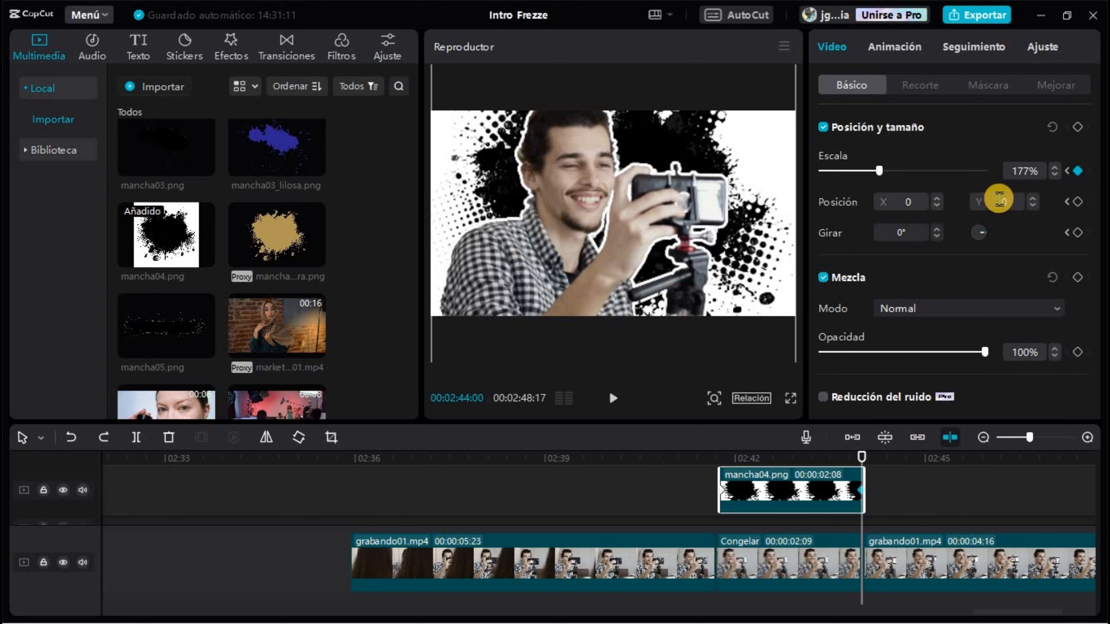
{"action": "left_click", "coordinate": [937, 199]}
{"action": "left_click_drag", "start_coordinate": [937, 200], "coordinate": [937, 200]}
Try the Iluminar and Pantalla blend modes on mancha04.png, checking the look midway through the clip.
{"action": "left_click", "coordinate": [992, 308]}
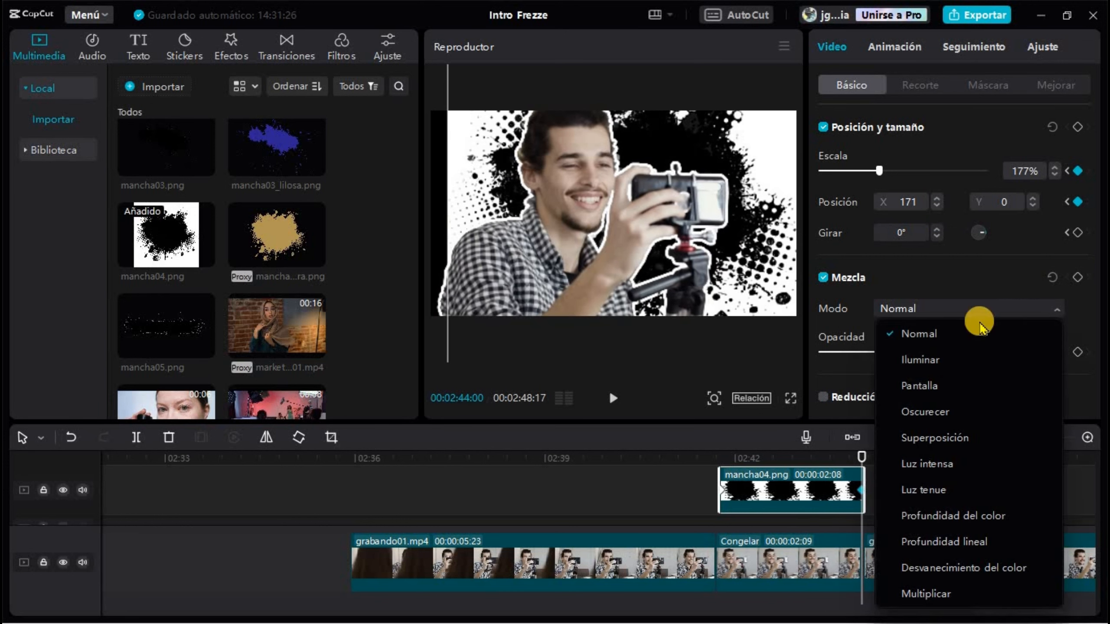
{"action": "left_click", "coordinate": [920, 358]}
{"action": "left_click", "coordinate": [798, 490]}
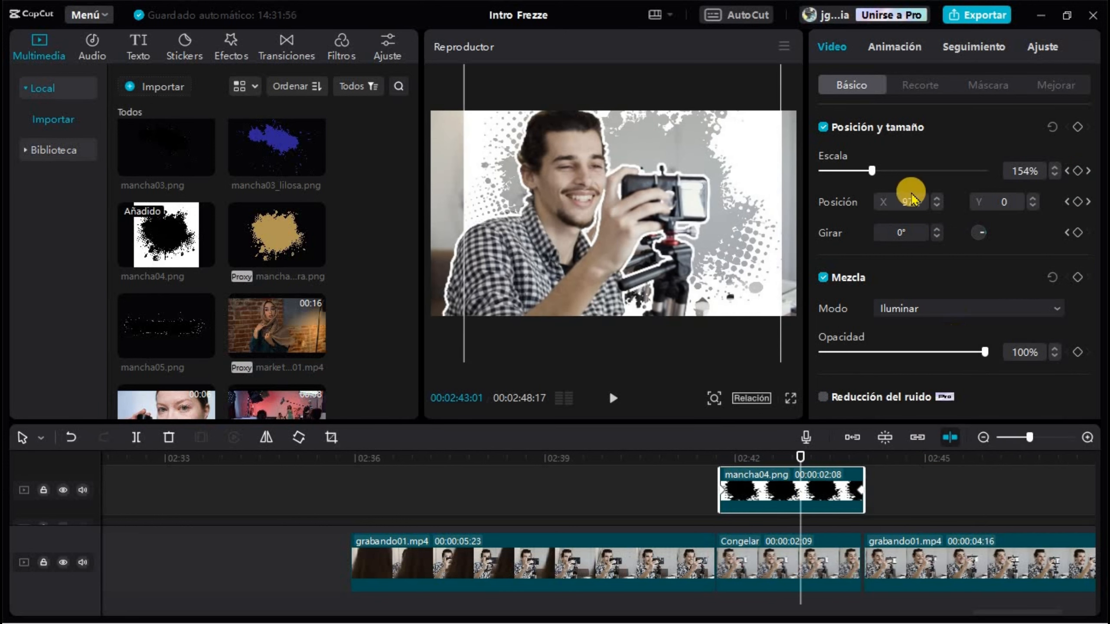
{"action": "left_click", "coordinate": [932, 308]}
{"action": "left_click", "coordinate": [920, 384]}
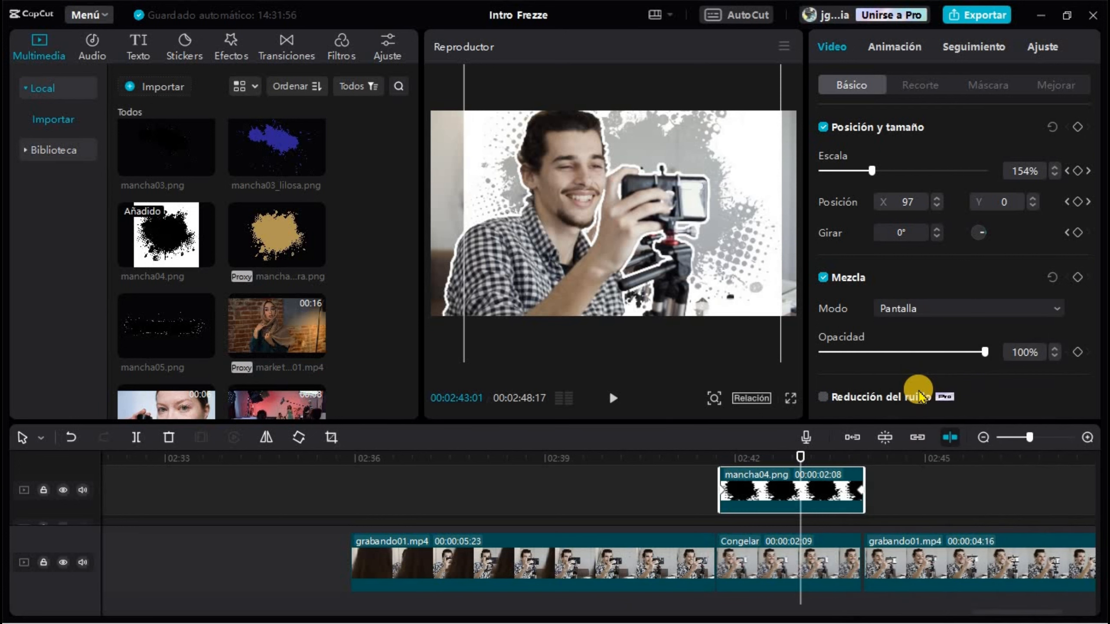
Set the blend mode of mancha04.png to Oscurecer.
{"action": "left_click", "coordinate": [926, 308]}
{"action": "left_click", "coordinate": [922, 411]}
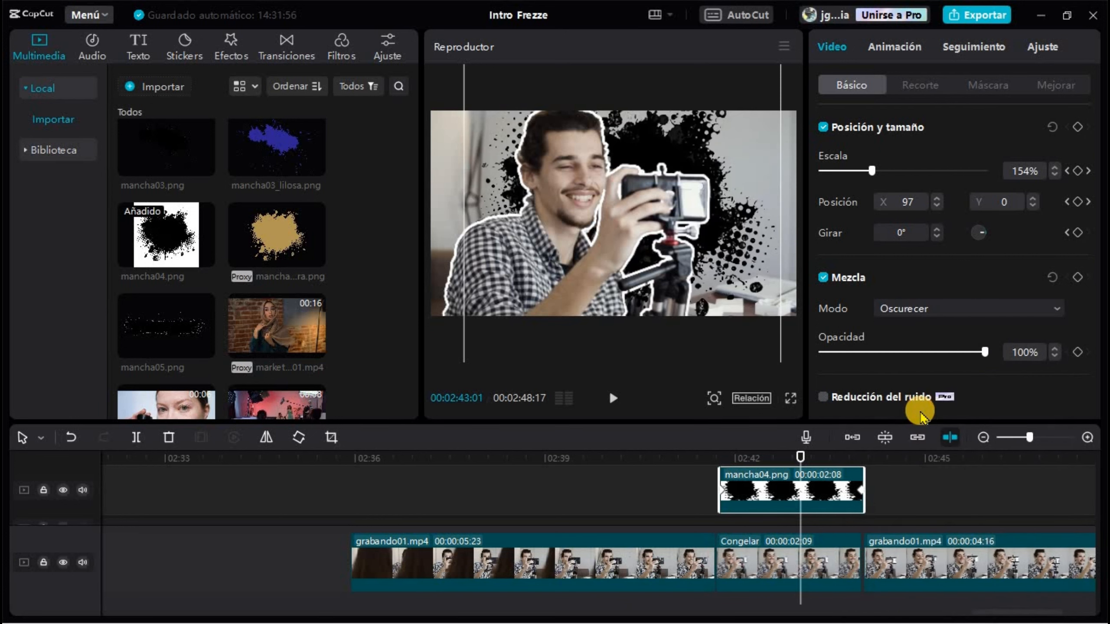
{"action": "left_click", "coordinate": [944, 494]}
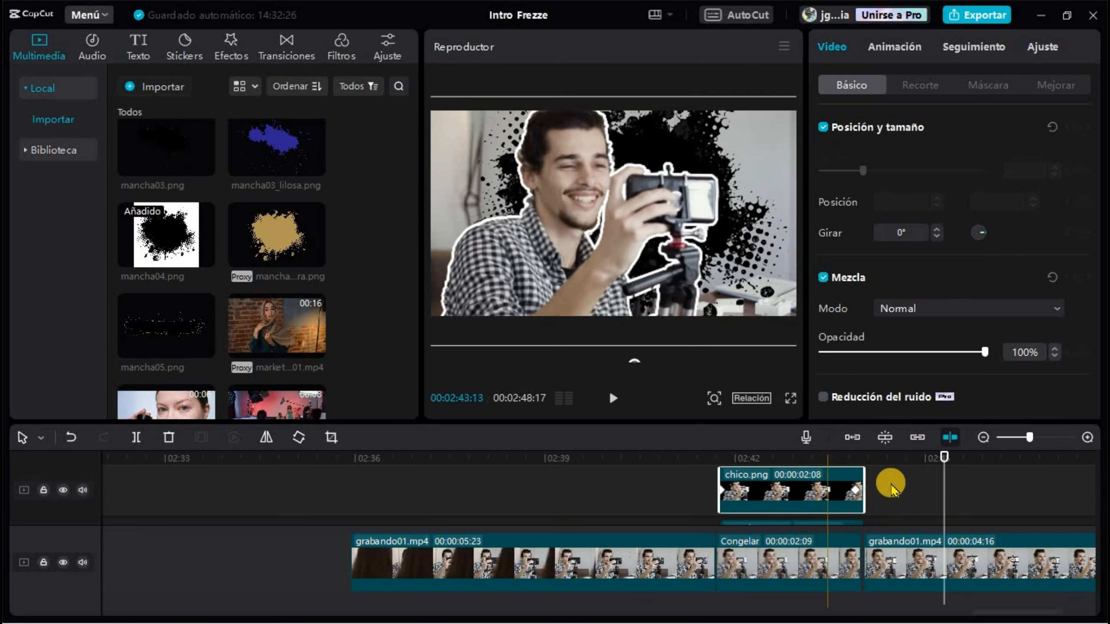
{"action": "scroll", "coordinate": [904, 486], "scroll_direction": "down", "scroll_amount": 5}
{"action": "scroll", "coordinate": [904, 487], "scroll_direction": "up", "scroll_amount": 1}
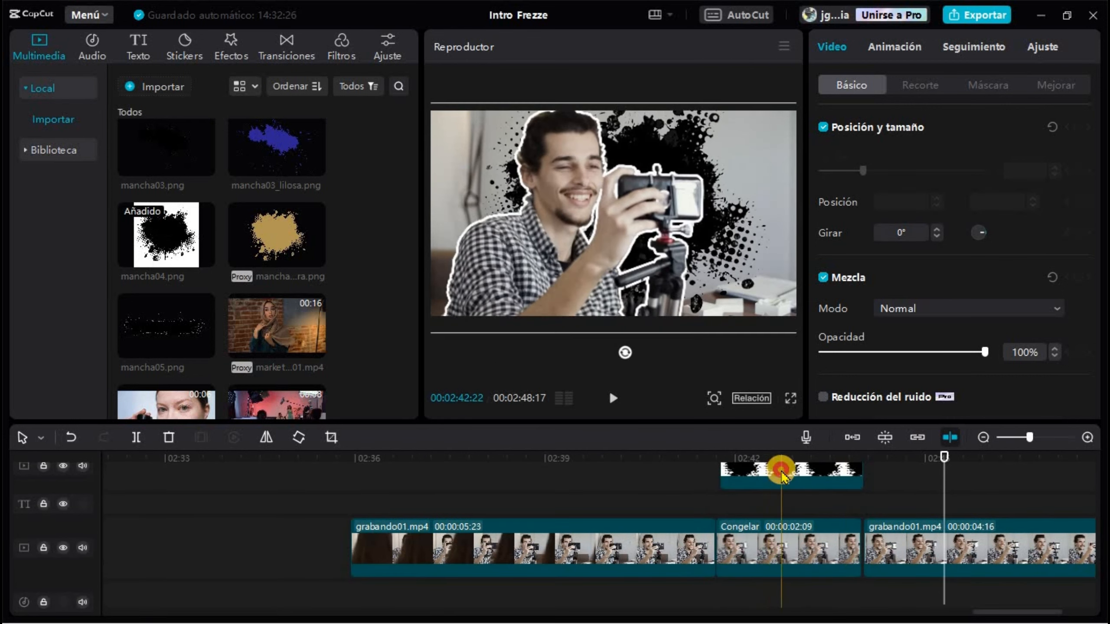
Add a default text clip over the Congelar segment, change its wording to FILMACION and set the font size to 34.
{"action": "left_click_drag", "start_coordinate": [783, 477], "coordinate": [781, 501]}
{"action": "left_click_drag", "start_coordinate": [149, 124], "coordinate": [709, 503]}
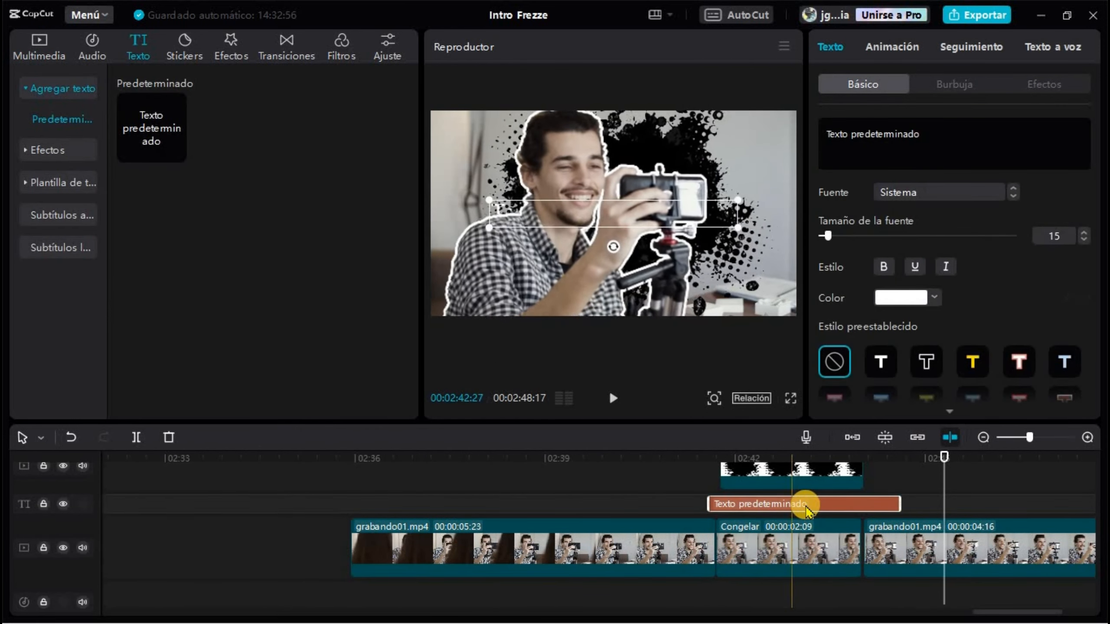
{"action": "left_click", "coordinate": [936, 138]}
{"action": "type", "text": "FILMACION"}
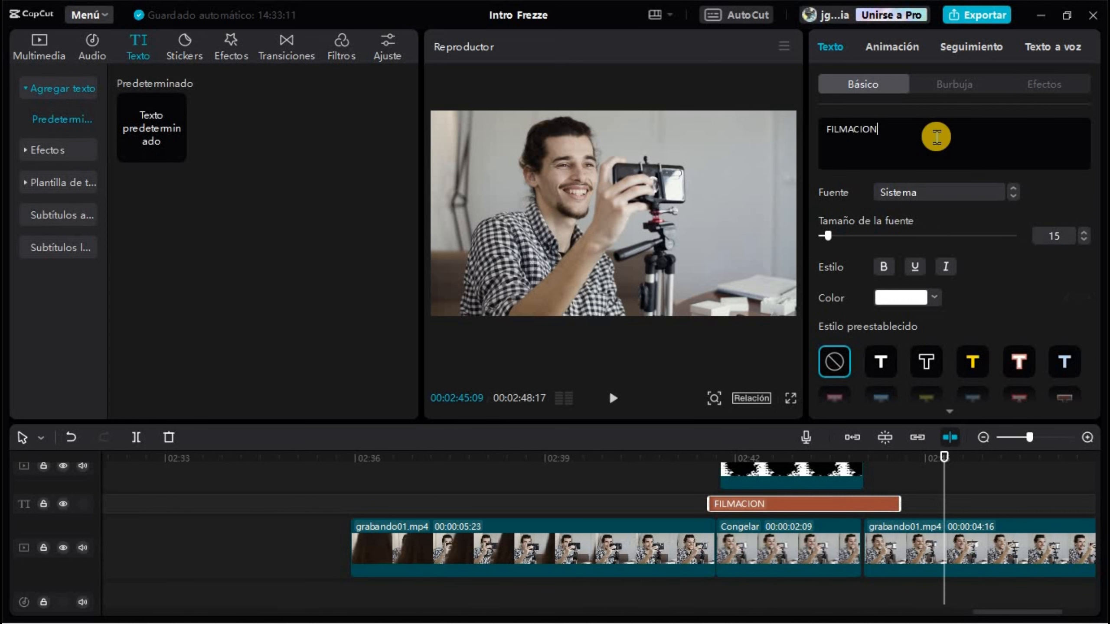
{"action": "left_click_drag", "start_coordinate": [827, 235], "coordinate": [839, 236]}
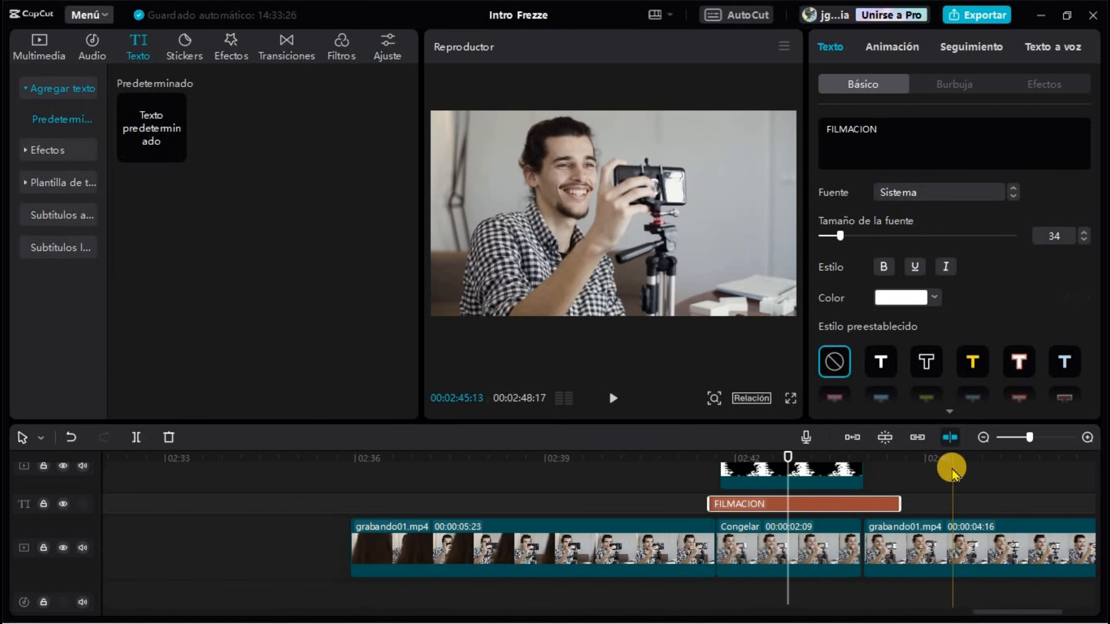
Enlarge the timeline area and place the FILMACION text clip between the chico.png and mancha04.png layers.
{"action": "scroll", "coordinate": [908, 494], "scroll_direction": "up", "scroll_amount": 1}
{"action": "left_click_drag", "start_coordinate": [842, 519], "coordinate": [837, 508]}
{"action": "scroll", "coordinate": [939, 518], "scroll_direction": "down", "scroll_amount": 1}
{"action": "left_click_drag", "start_coordinate": [563, 422], "coordinate": [558, 364]}
{"action": "left_click_drag", "start_coordinate": [743, 400], "coordinate": [786, 454]}
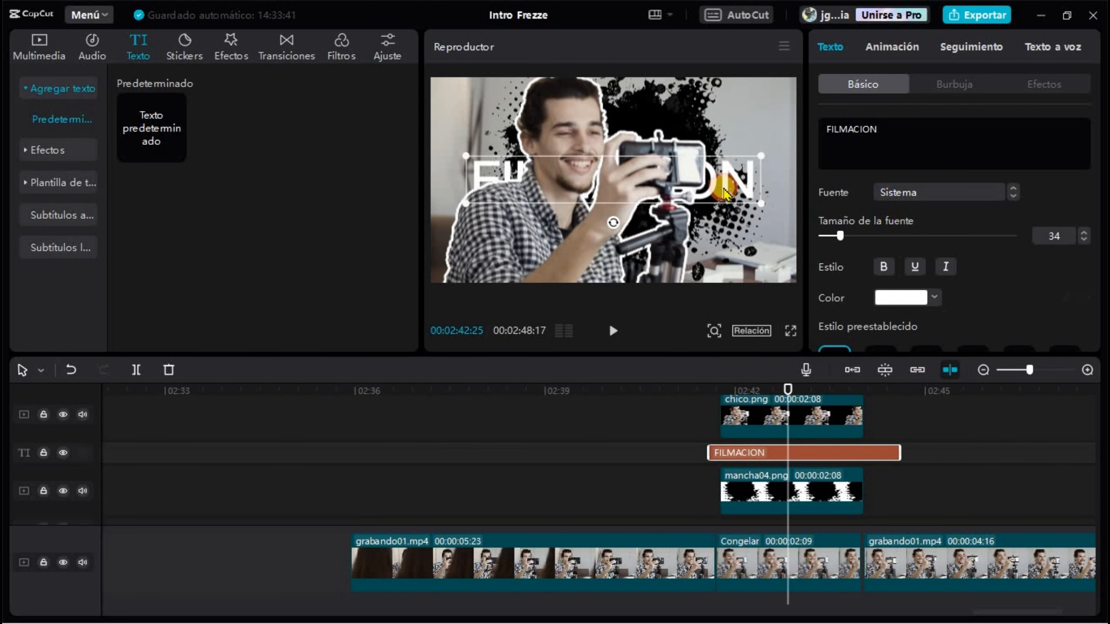
Shrink the FILMACION title, rotate it clockwise into a downward diagonal and place it over the ink splatter beside the man's head.
{"action": "left_click_drag", "start_coordinate": [724, 192], "coordinate": [748, 136]}
{"action": "left_click_drag", "start_coordinate": [489, 100], "coordinate": [525, 108]}
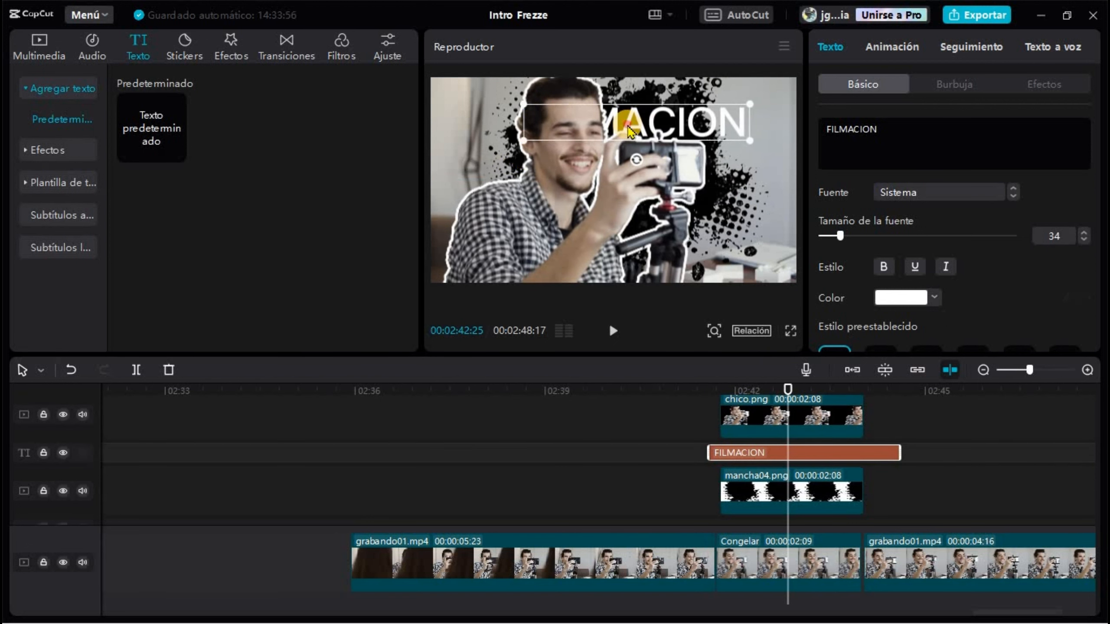
{"action": "left_click_drag", "start_coordinate": [628, 125], "coordinate": [668, 137]}
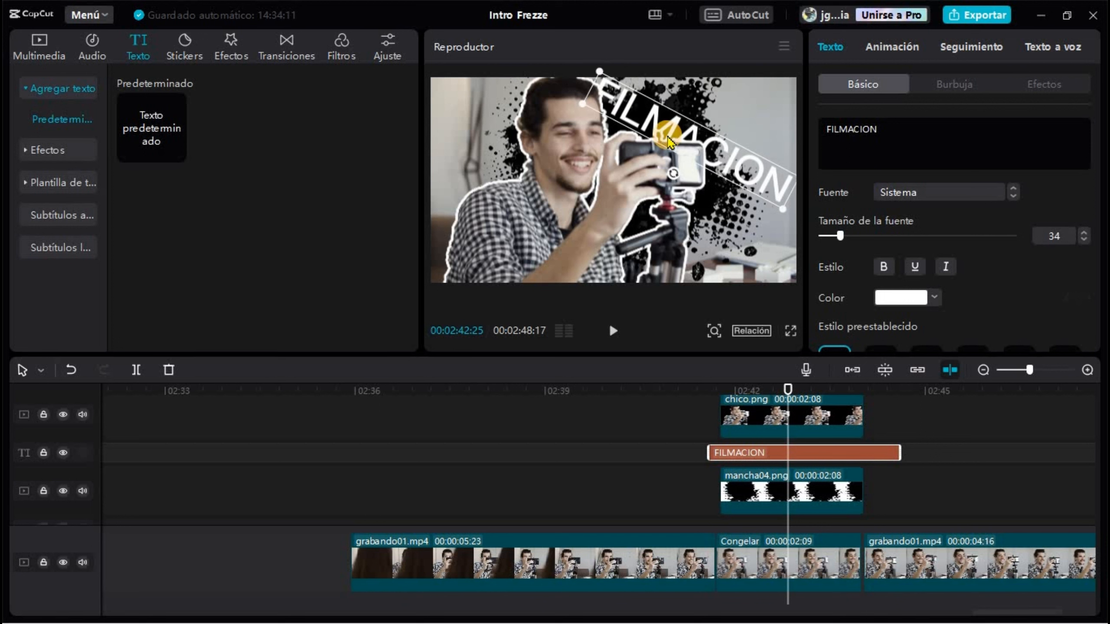
Try several preset text styles on FILMACION and apply the light blue one with a bright blue outline.
{"action": "scroll", "coordinate": [913, 246], "scroll_direction": "down", "scroll_amount": 3}
{"action": "left_click", "coordinate": [949, 276]}
{"action": "left_click", "coordinate": [1018, 266]}
{"action": "left_click", "coordinate": [969, 271]}
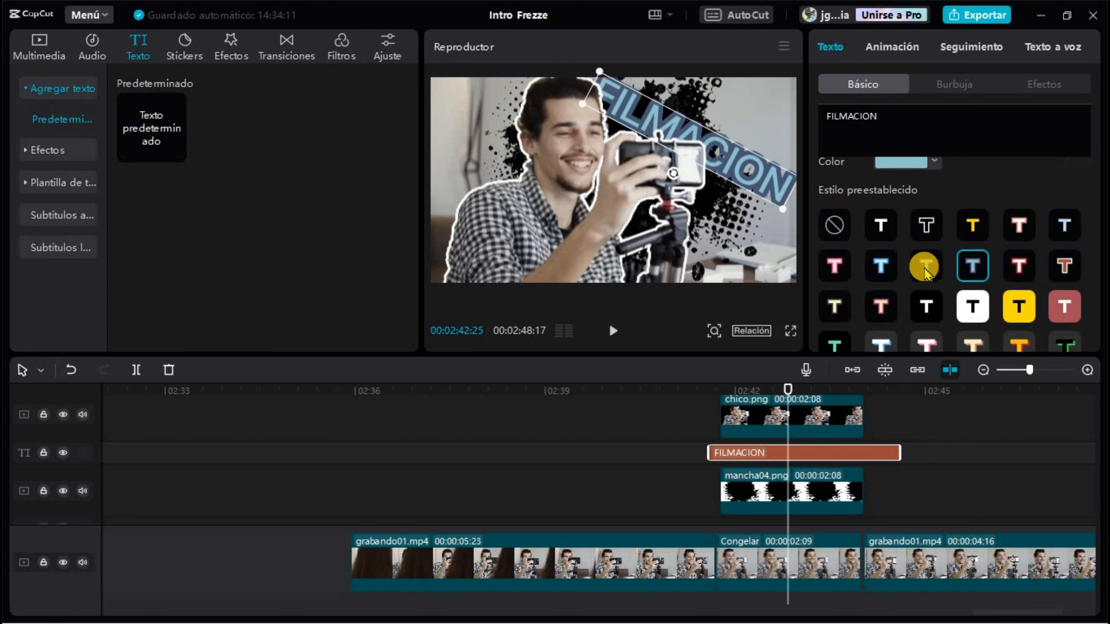
{"action": "left_click", "coordinate": [882, 274]}
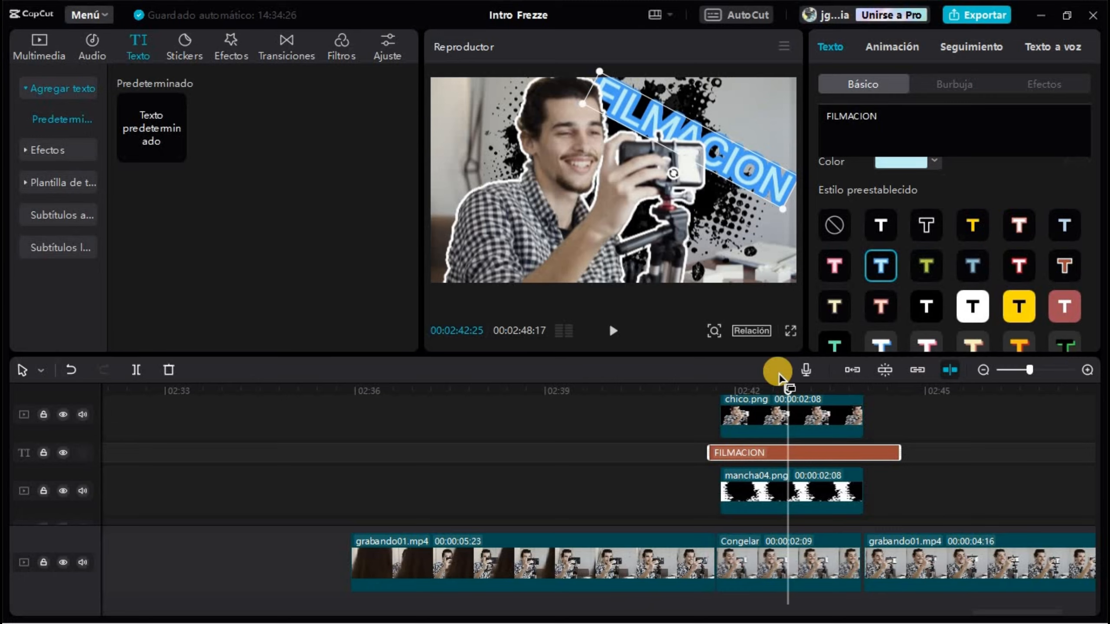
Play the freeze-frame intro in full screen from 02:35:06 to review the title and layers, and return to the editor.
{"action": "left_click", "coordinate": [790, 331]}
{"action": "mouse_move", "coordinate": [424, 577]}
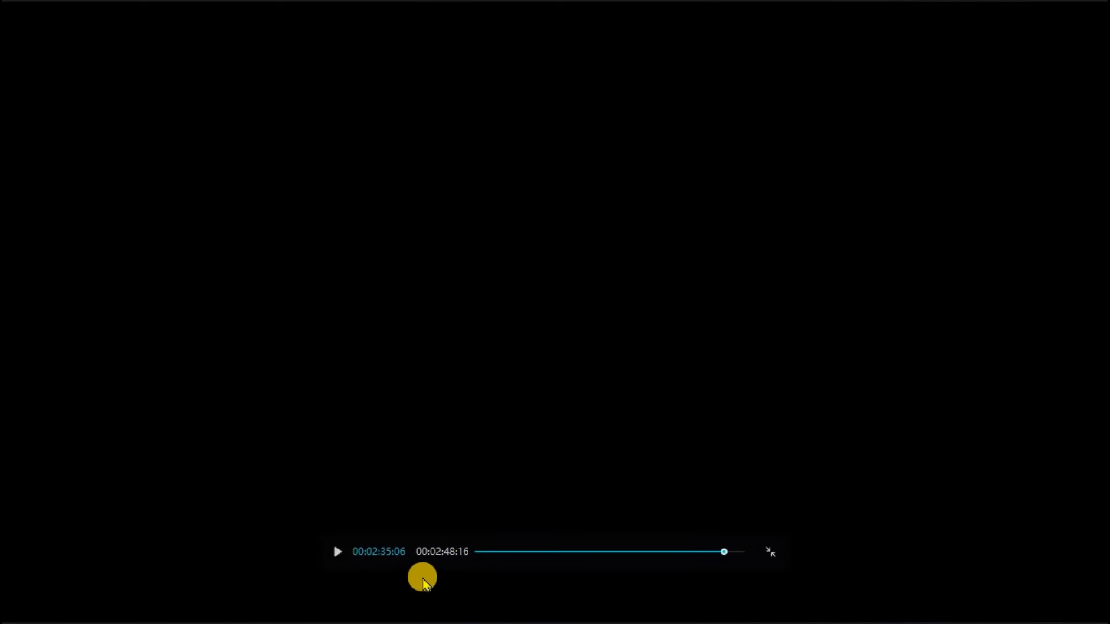
{"action": "left_click", "coordinate": [337, 552]}
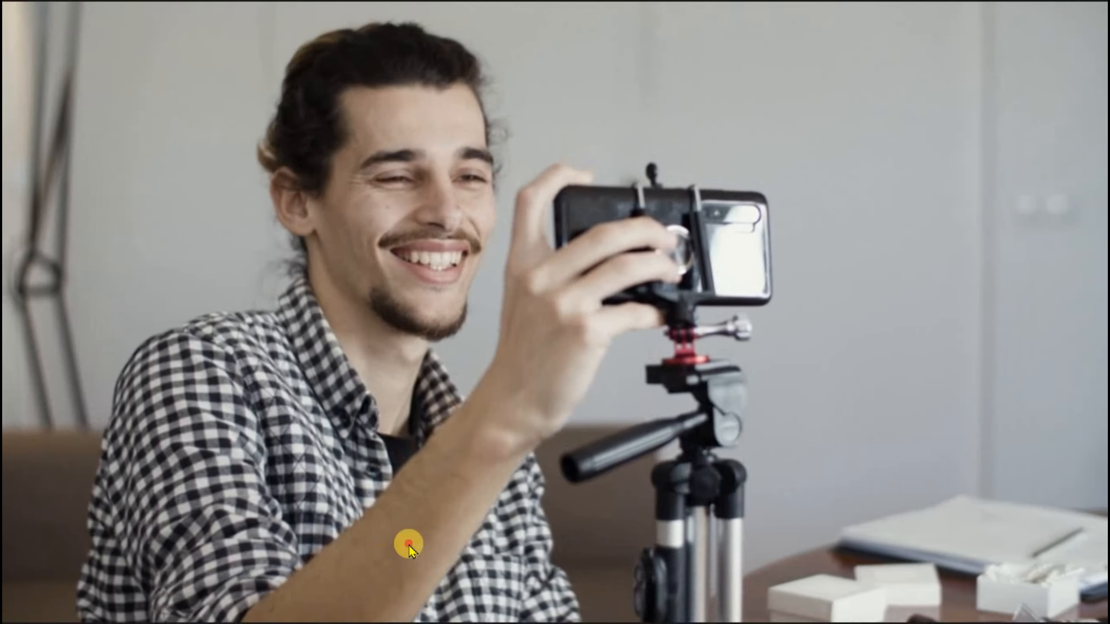
{"action": "mouse_move", "coordinate": [404, 540]}
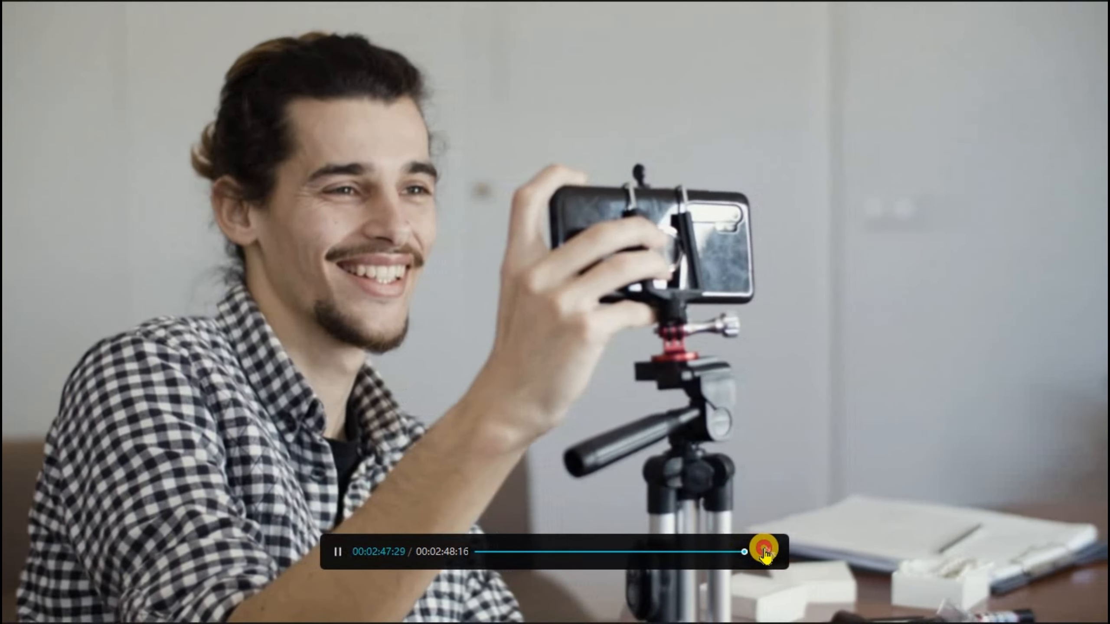
{"action": "left_click", "coordinate": [763, 553]}
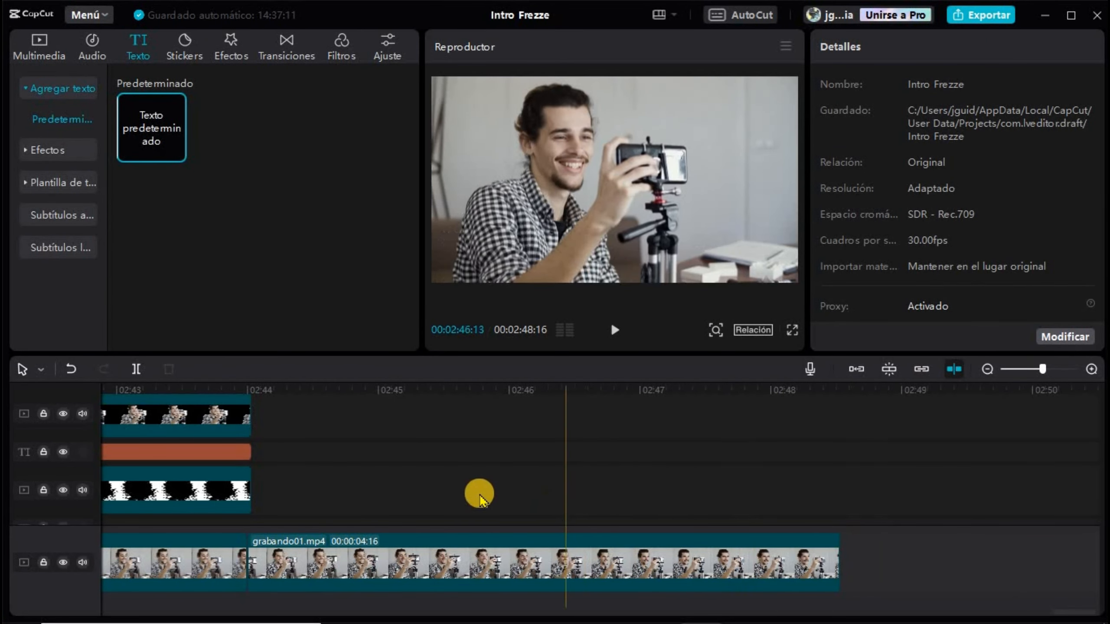